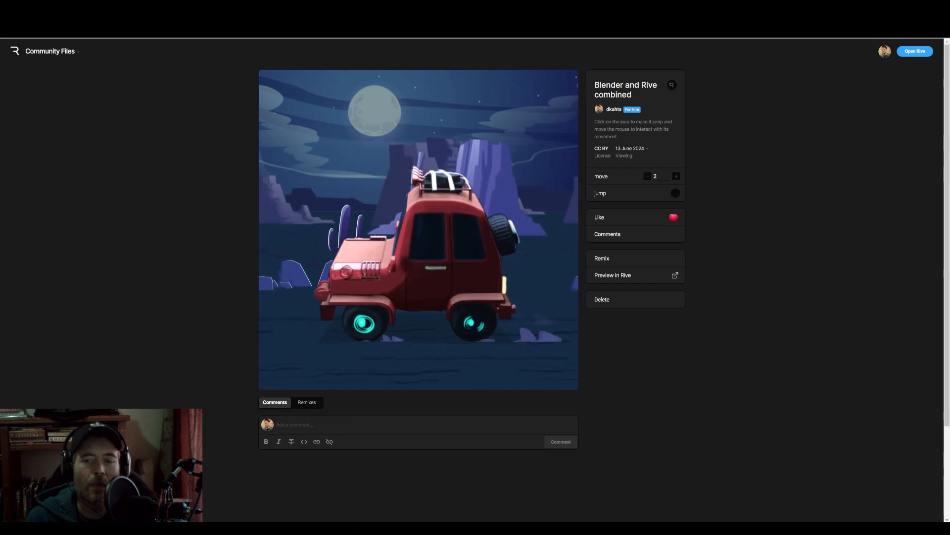
Switch to Blender, display the jeep in Material Preview shading and inspect its toon look from the front
{"action": "mouse_move", "coordinate": [648, 527]}
{"action": "left_click", "coordinate": [647, 496]}
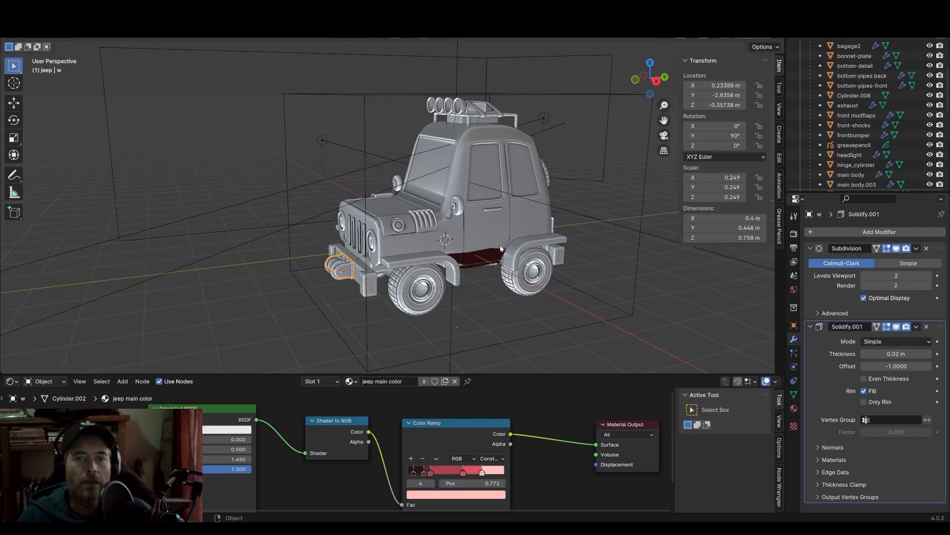
{"action": "mouse_move", "coordinate": [506, 203]}
{"action": "middle_mouse_down"}
{"action": "mouse_move", "coordinate": [506, 150]}
{"action": "mouse_move", "coordinate": [518, 177]}
{"action": "mouse_move", "coordinate": [488, 192]}
{"action": "mouse_move", "coordinate": [495, 218]}
{"action": "middle_mouse_up"}
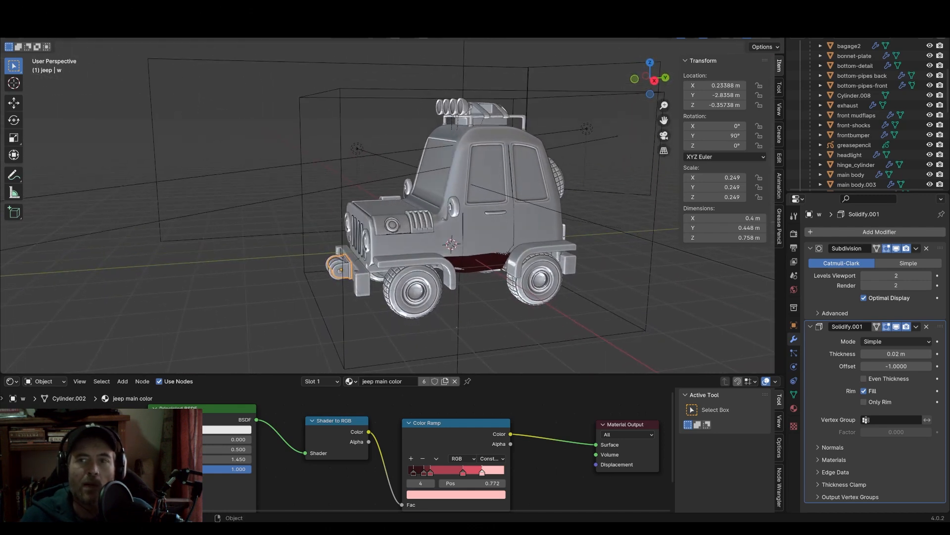
{"action": "left_click", "coordinate": [758, 38]}
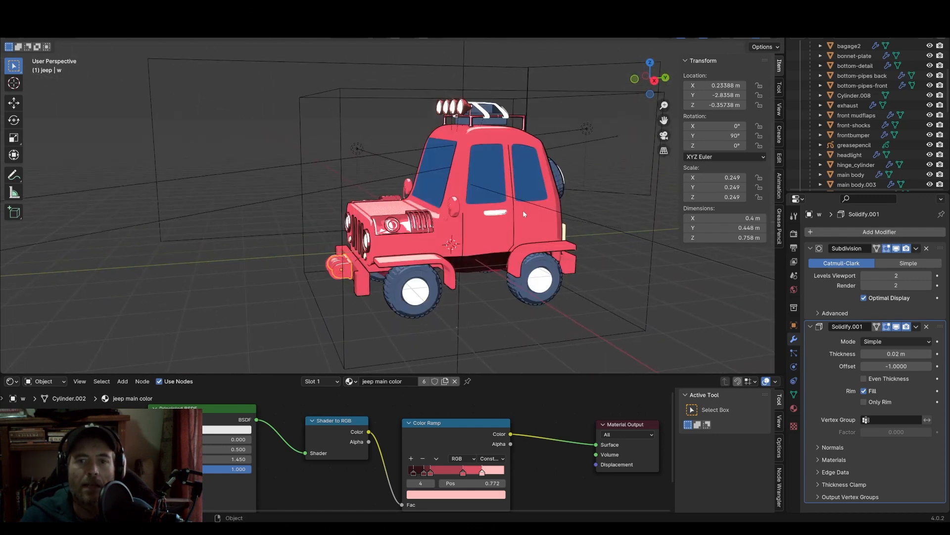
{"action": "mouse_move", "coordinate": [522, 210]}
{"action": "middle_mouse_down"}
{"action": "mouse_move", "coordinate": [494, 208]}
{"action": "mouse_move", "coordinate": [524, 217]}
{"action": "mouse_move", "coordinate": [562, 212]}
{"action": "mouse_move", "coordinate": [507, 205]}
{"action": "middle_mouse_up"}
{"action": "scroll", "coordinate": [442, 171], "scroll_direction": "up", "scroll_amount": 3}
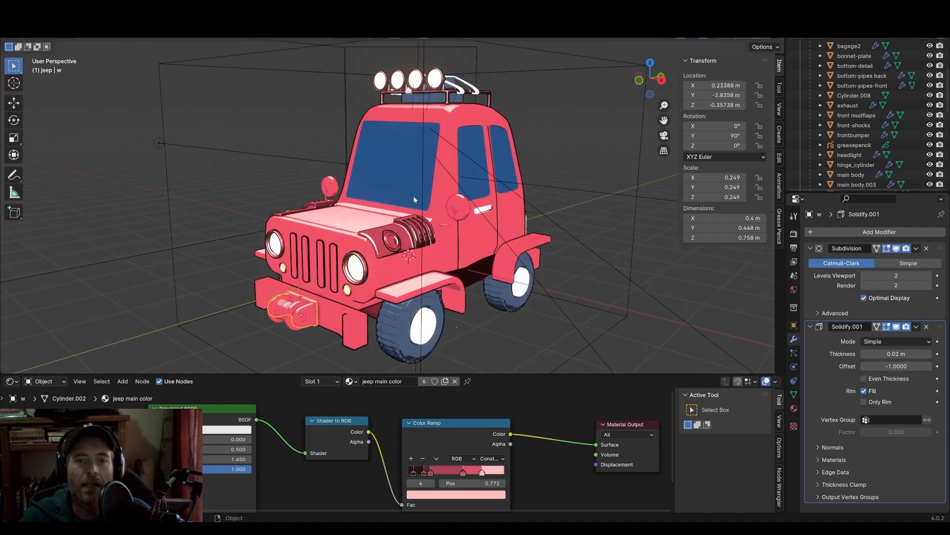
{"action": "middle_click_drag", "start_coordinate": [414, 195], "coordinate": [436, 192]}
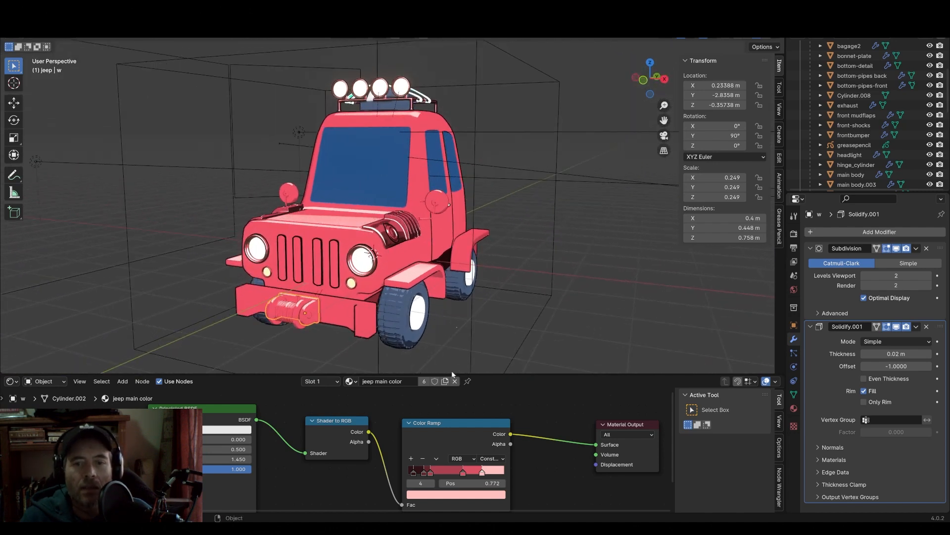
Enlarge the shader editor and select the jeep's main body to examine its outline-singlecolor material and Solidify modifier
{"action": "left_click_drag", "start_coordinate": [455, 375], "coordinate": [453, 264]}
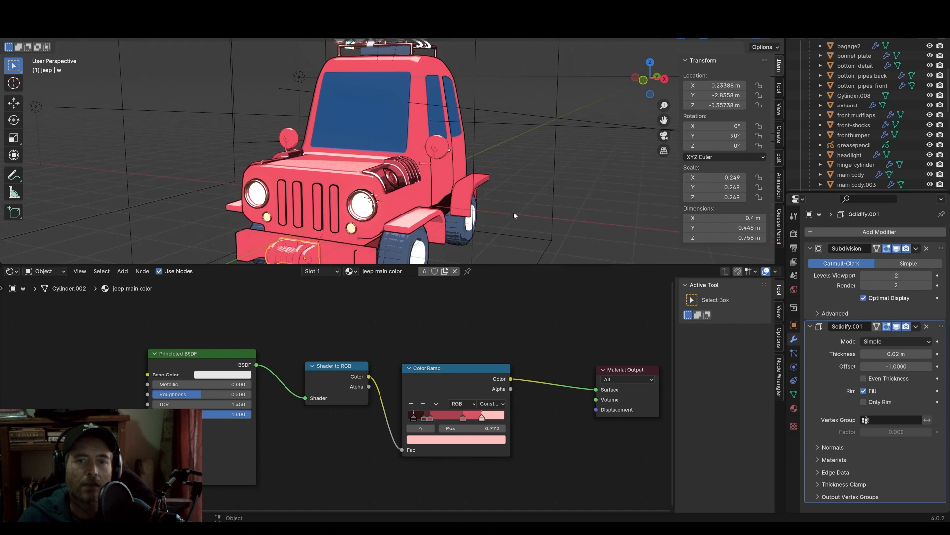
{"action": "mouse_move", "coordinate": [514, 215]}
{"action": "middle_mouse_down"}
{"action": "mouse_move", "coordinate": [456, 217]}
{"action": "mouse_move", "coordinate": [537, 226]}
{"action": "mouse_move", "coordinate": [500, 223]}
{"action": "middle_mouse_up"}
{"action": "scroll", "coordinate": [456, 217], "scroll_direction": "down", "scroll_amount": 3}
{"action": "scroll", "coordinate": [357, 196], "scroll_direction": "up", "scroll_amount": 4}
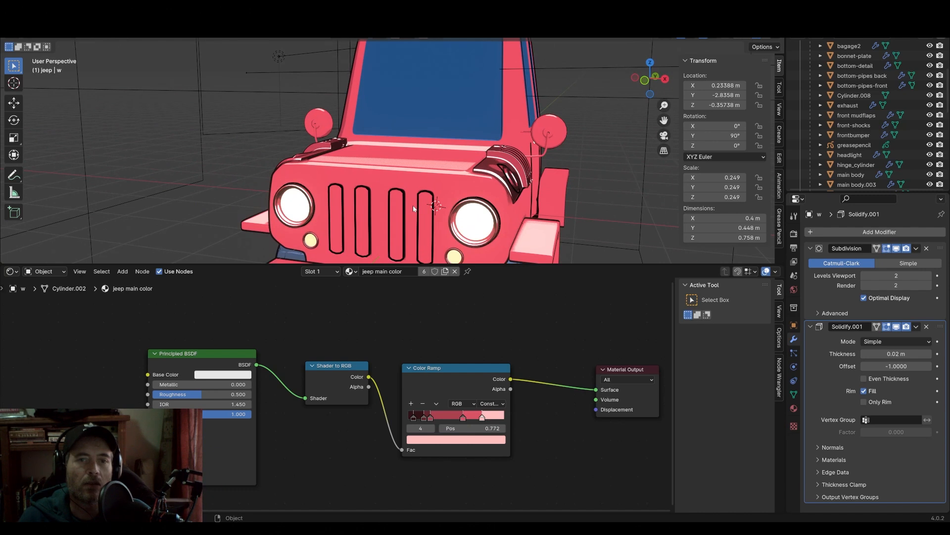
{"action": "middle_click_drag", "start_coordinate": [414, 209], "coordinate": [427, 200]}
{"action": "left_click", "coordinate": [369, 182]}
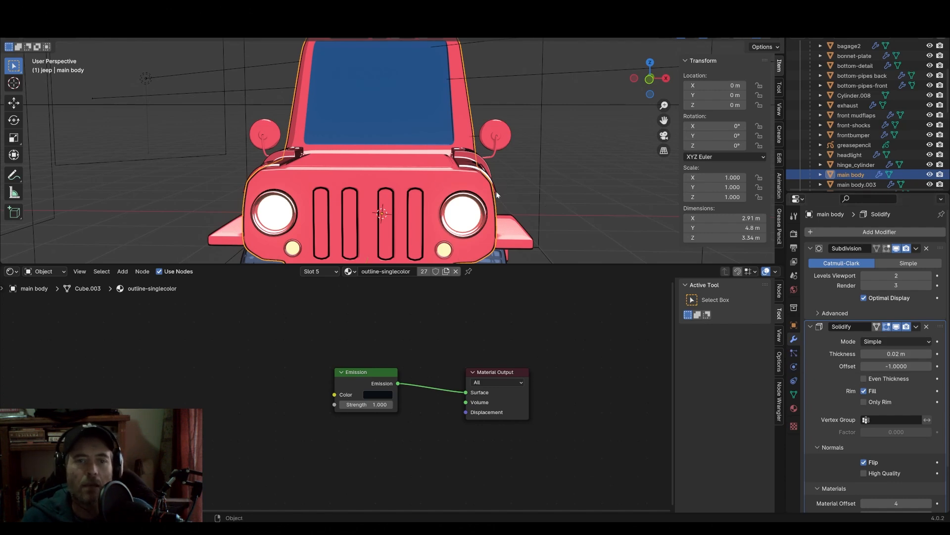
{"action": "middle_click_drag", "start_coordinate": [497, 195], "coordinate": [418, 166]}
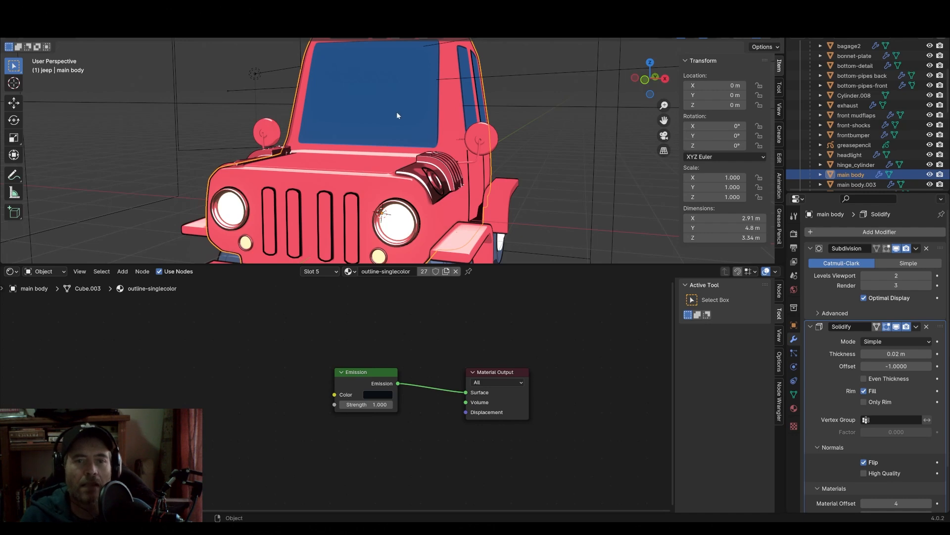
Display the jeep in Rendered shading and enlarge the 3D viewport to inspect it from the side
{"action": "mouse_move", "coordinate": [398, 115]}
{"action": "middle_mouse_down"}
{"action": "mouse_move", "coordinate": [371, 150]}
{"action": "mouse_move", "coordinate": [398, 165]}
{"action": "mouse_move", "coordinate": [444, 152]}
{"action": "mouse_move", "coordinate": [432, 154]}
{"action": "middle_mouse_up"}
{"action": "scroll", "coordinate": [373, 150], "scroll_direction": "down", "scroll_amount": 2}
{"action": "left_click", "coordinate": [767, 38]}
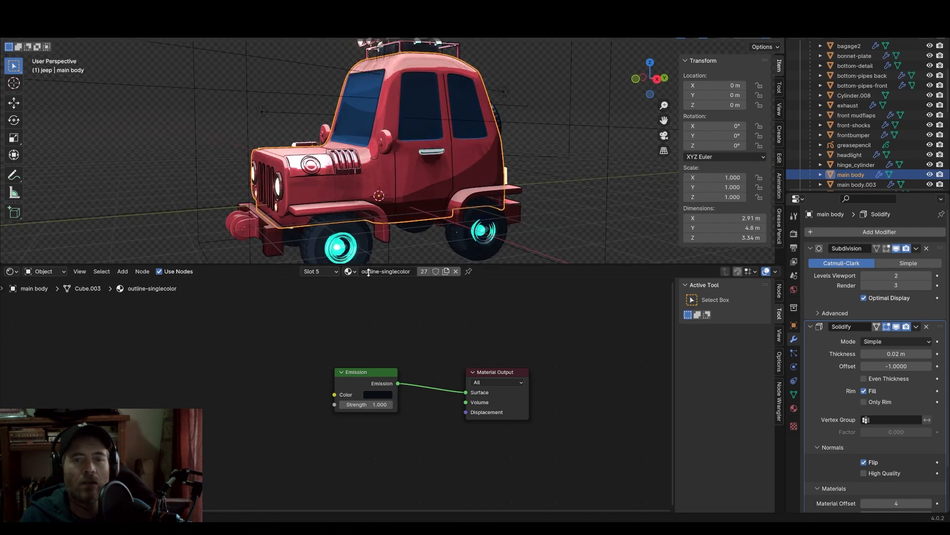
{"action": "left_click_drag", "start_coordinate": [373, 265], "coordinate": [379, 334]}
{"action": "middle_click_drag", "start_coordinate": [413, 254], "coordinate": [380, 228]}
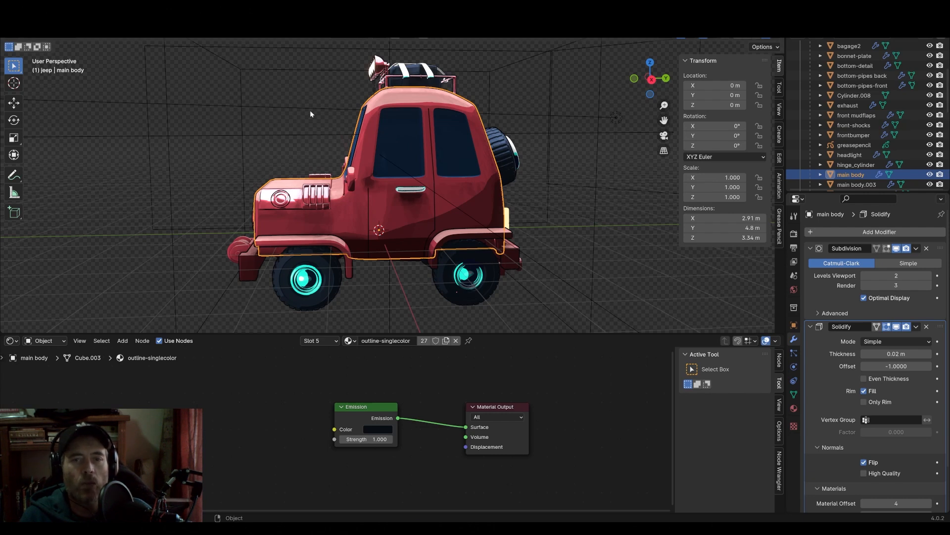
Open the scene's output properties to review the render resolution, frame range and file format
{"action": "mouse_move", "coordinate": [305, 115]}
{"action": "middle_mouse_down"}
{"action": "mouse_move", "coordinate": [348, 124]}
{"action": "mouse_move", "coordinate": [290, 119]}
{"action": "mouse_move", "coordinate": [304, 119]}
{"action": "mouse_move", "coordinate": [292, 108]}
{"action": "middle_mouse_up"}
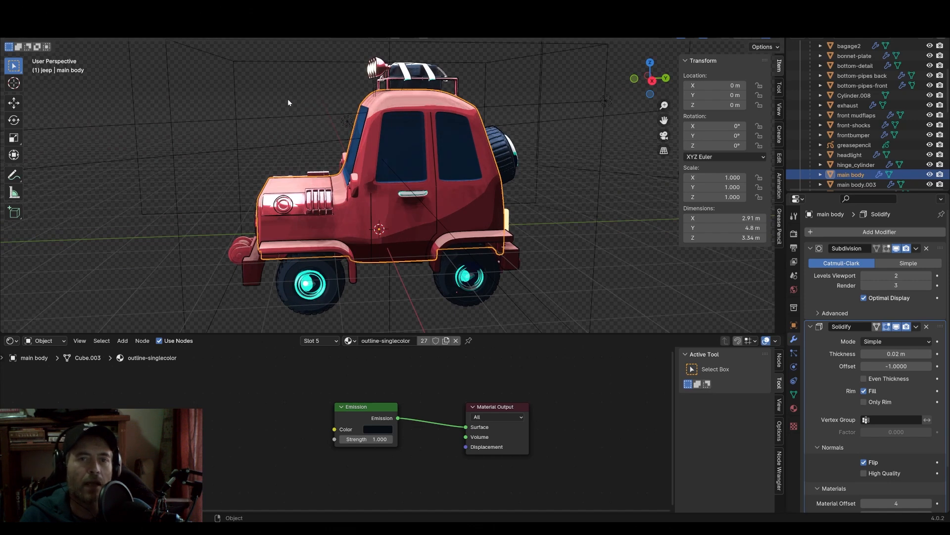
{"action": "left_click", "coordinate": [794, 248]}
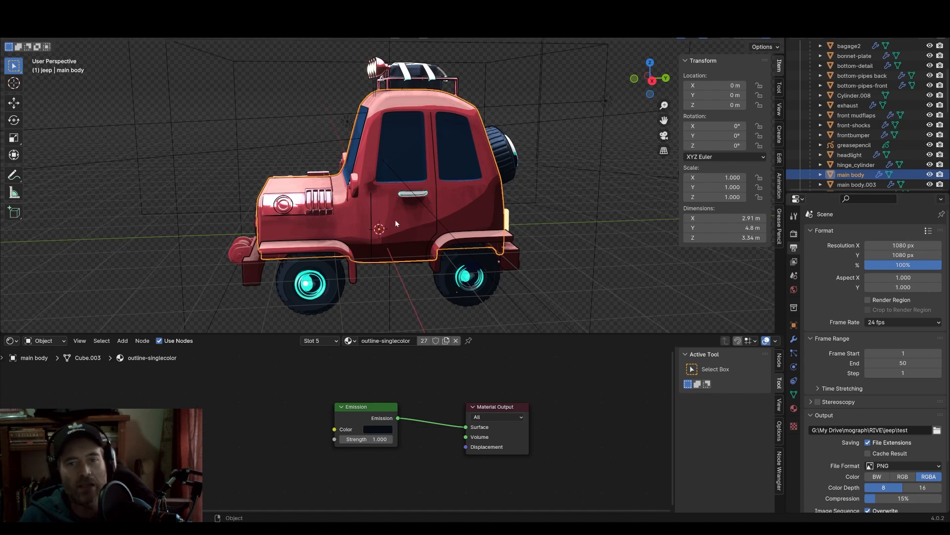
{"action": "middle_click_drag", "start_coordinate": [395, 220], "coordinate": [391, 218]}
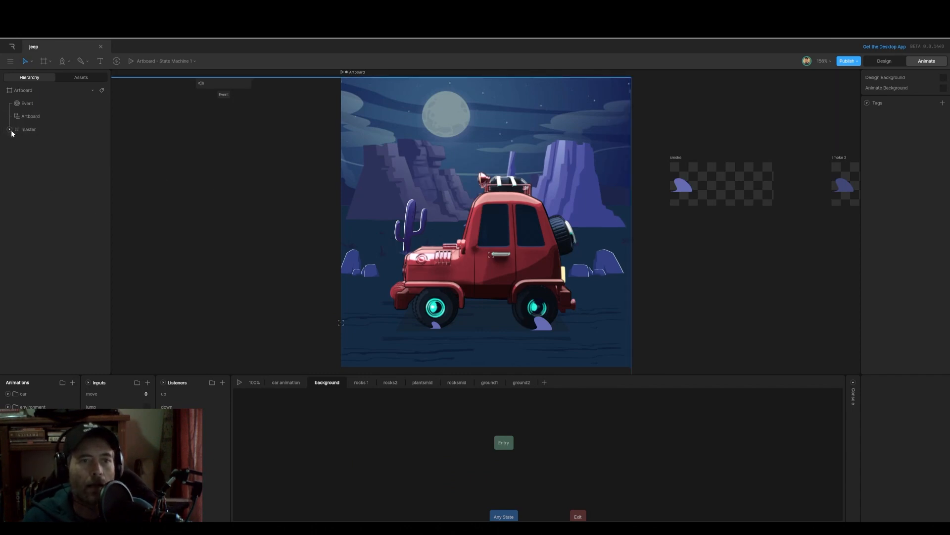
In the Rive jeep file, look over the imported image assets and expand the master group in the hierarchy
{"action": "left_click", "coordinate": [75, 79]}
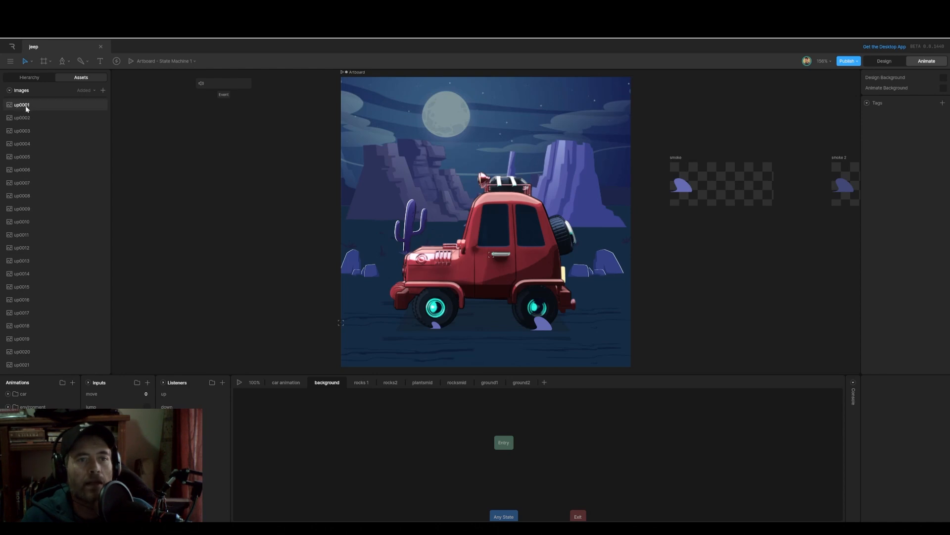
{"action": "left_click", "coordinate": [30, 78]}
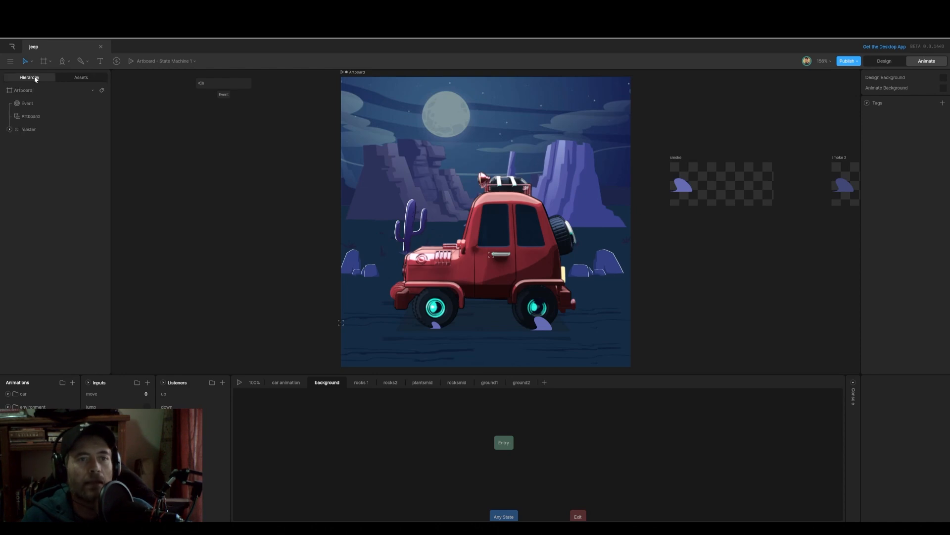
{"action": "left_click", "coordinate": [10, 130]}
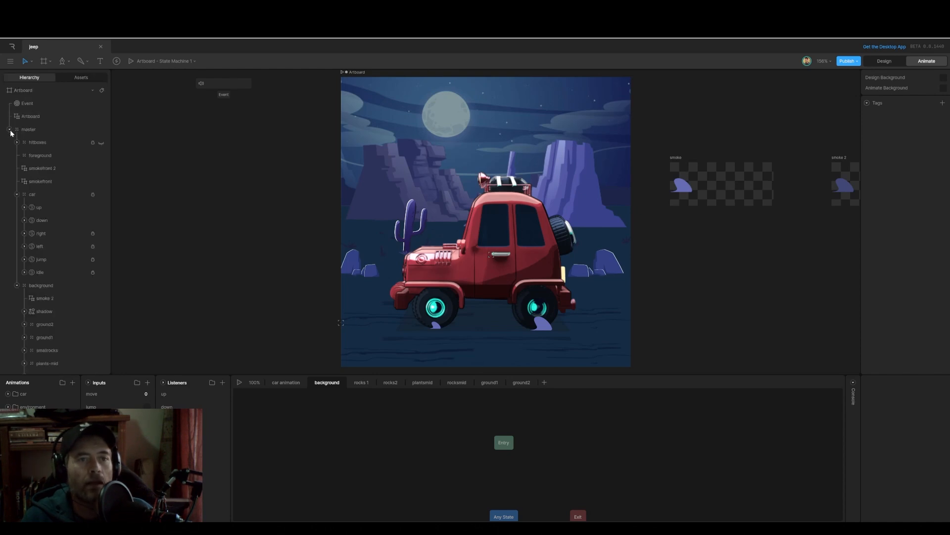
Select the car's up, down, right, left, jump and idle solos one after another to inspect them
{"action": "left_click", "coordinate": [38, 211]}
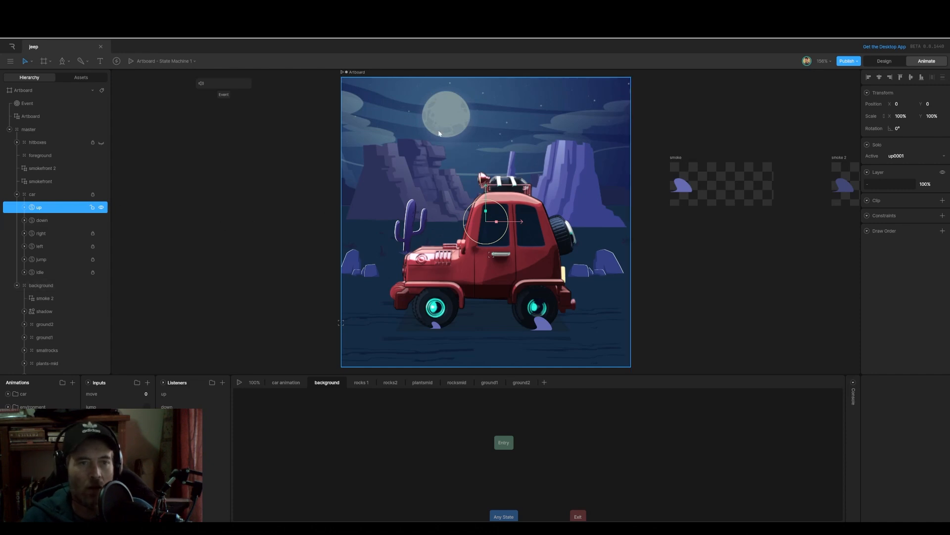
{"action": "left_click", "coordinate": [43, 223]}
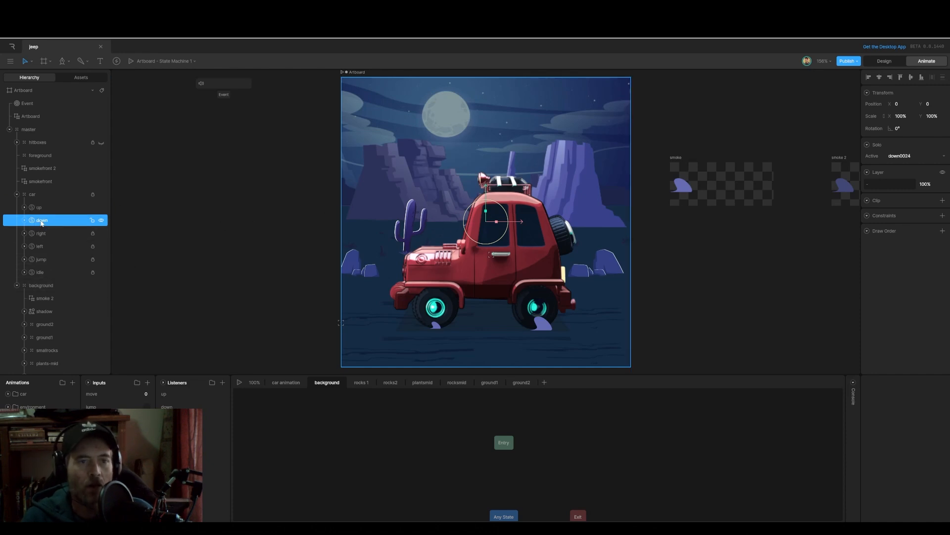
{"action": "left_click", "coordinate": [38, 237]}
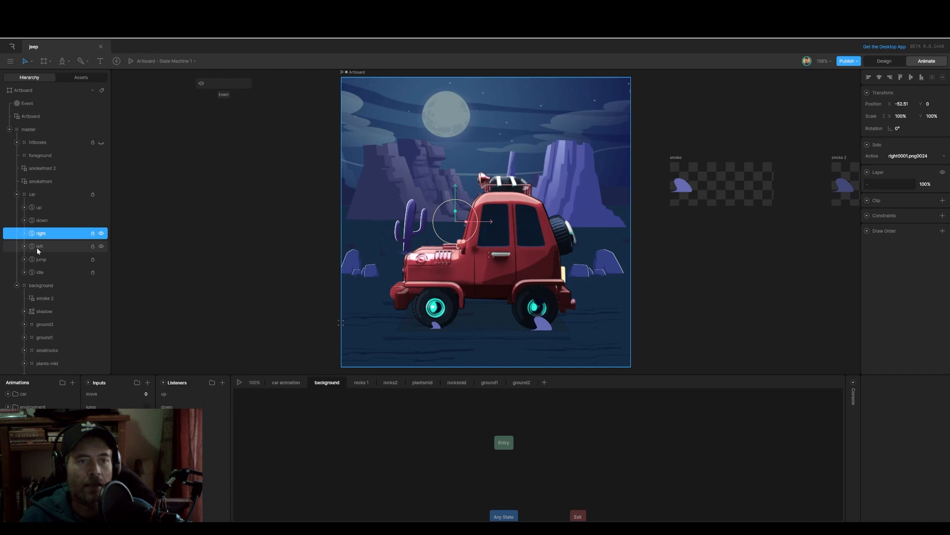
{"action": "left_click", "coordinate": [39, 247]}
{"action": "left_click", "coordinate": [41, 259]}
{"action": "left_click", "coordinate": [39, 272]}
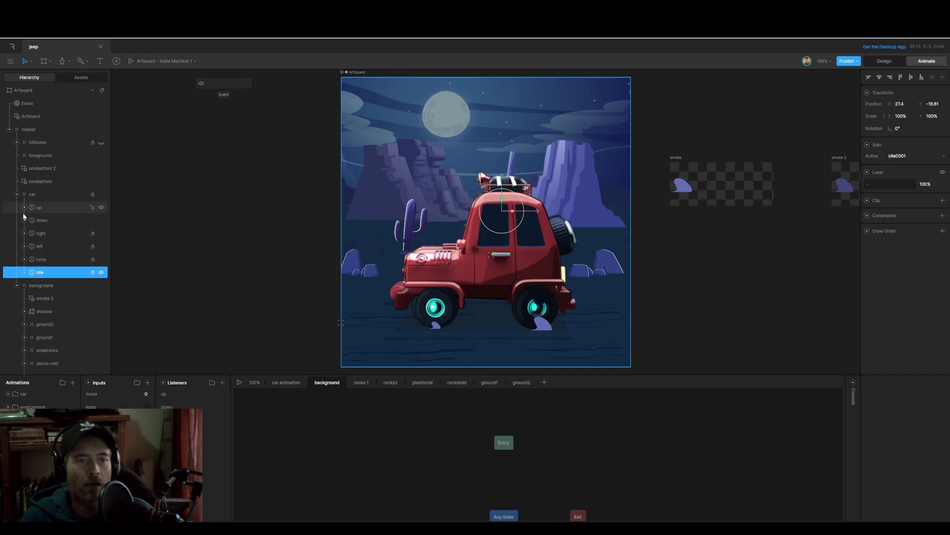
Expand the car's up solo to examine the image sequence frames it contains
{"action": "left_click", "coordinate": [38, 208]}
{"action": "left_click", "coordinate": [25, 208]}
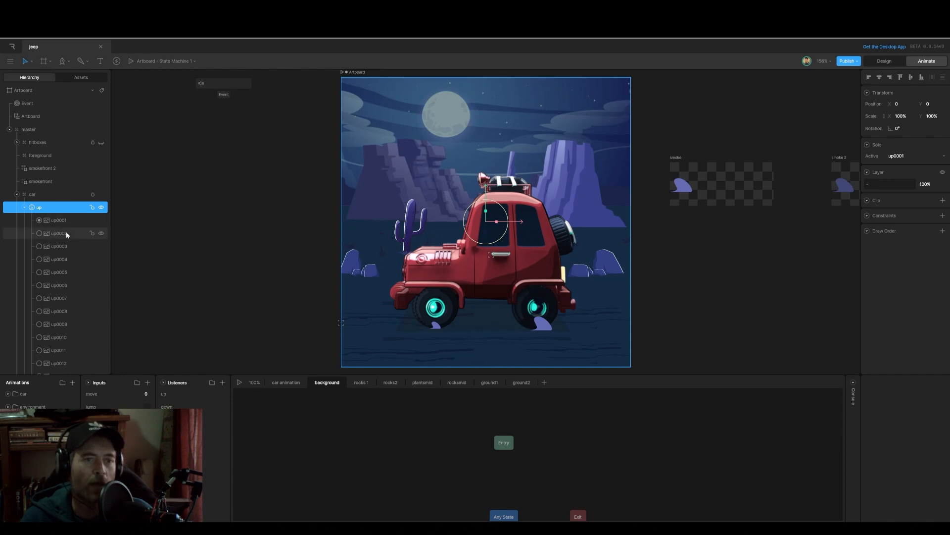
{"action": "scroll", "coordinate": [68, 234], "scroll_direction": "down", "scroll_amount": 1}
{"action": "scroll", "coordinate": [68, 234], "scroll_direction": "up", "scroll_amount": 1}
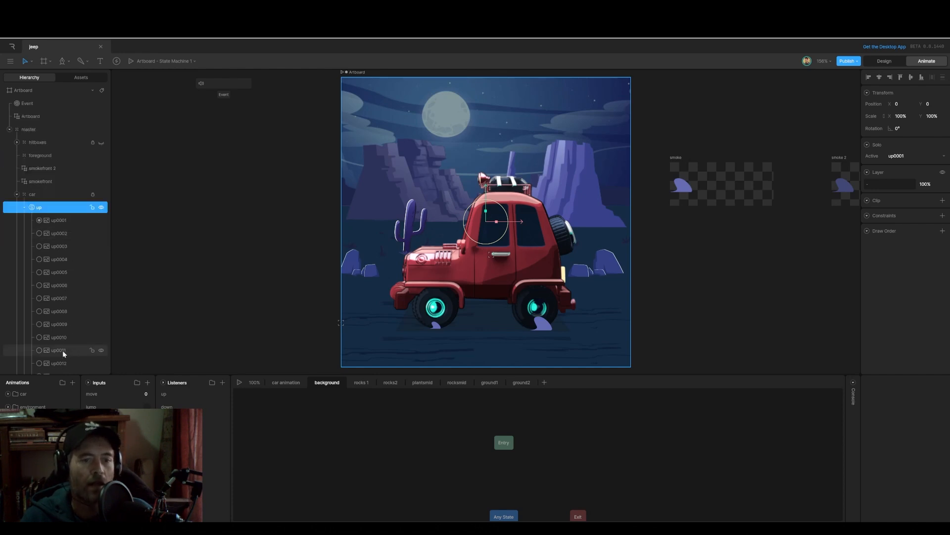
Expand the car animations folder and play its first animation timeline
{"action": "left_click", "coordinate": [23, 395]}
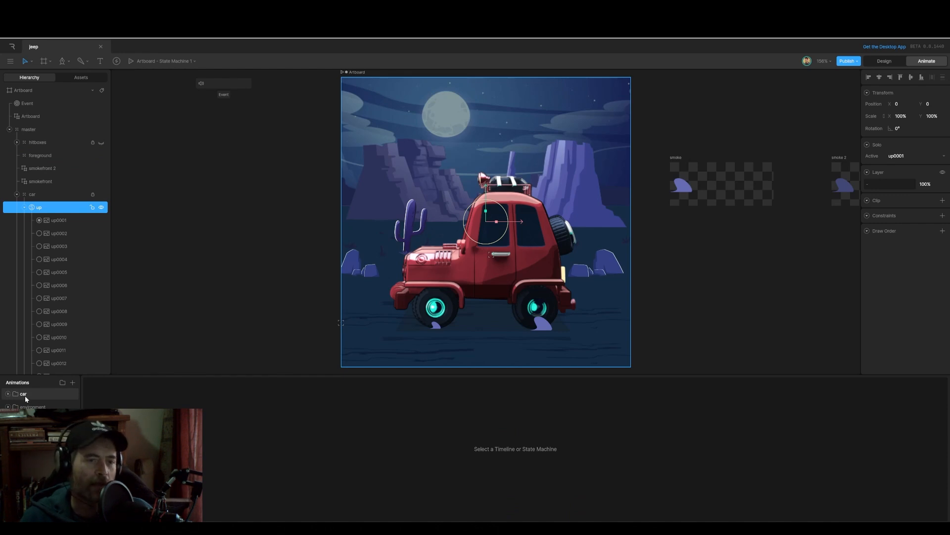
{"action": "left_click", "coordinate": [8, 395]}
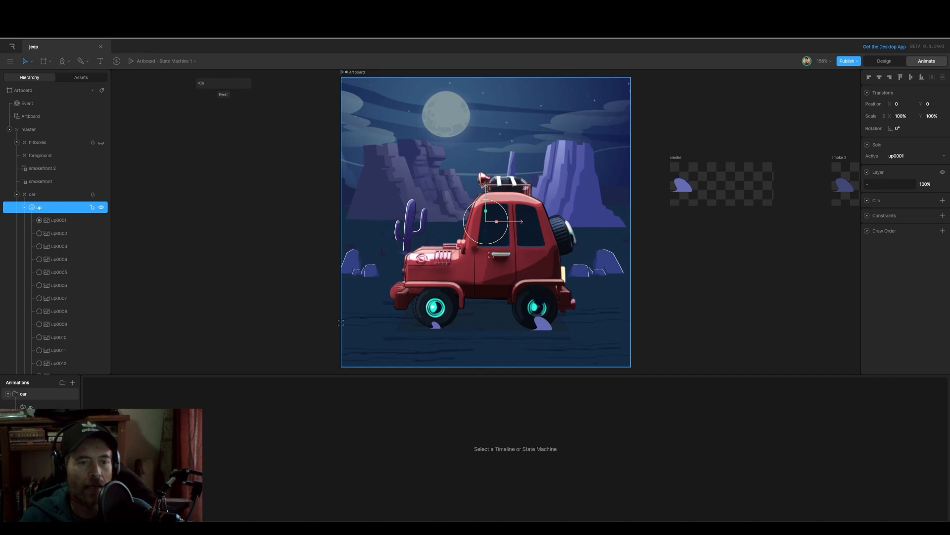
{"action": "left_click", "coordinate": [28, 406]}
{"action": "left_click", "coordinate": [91, 383]}
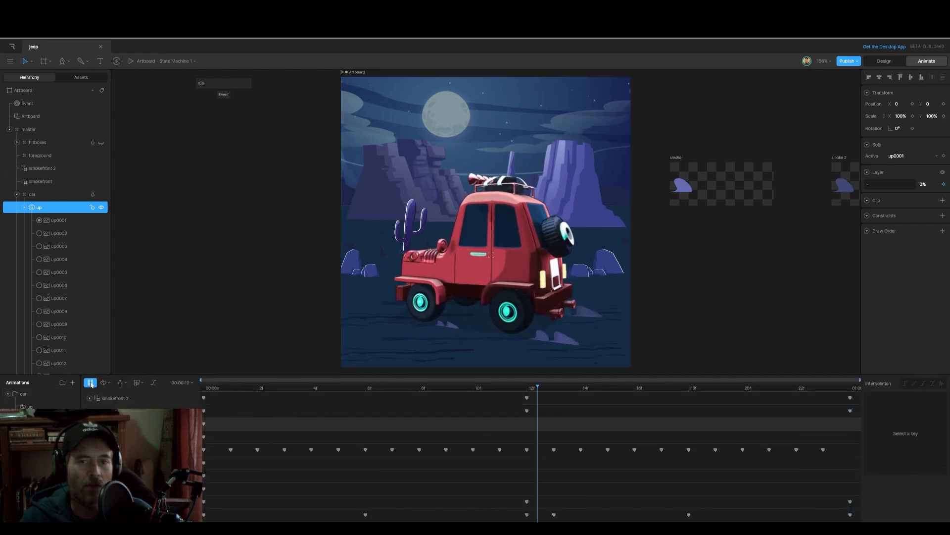
Stop the playback, play the next car animation and collapse the car animations folder
{"action": "left_click", "coordinate": [90, 383]}
{"action": "left_click", "coordinate": [33, 420]}
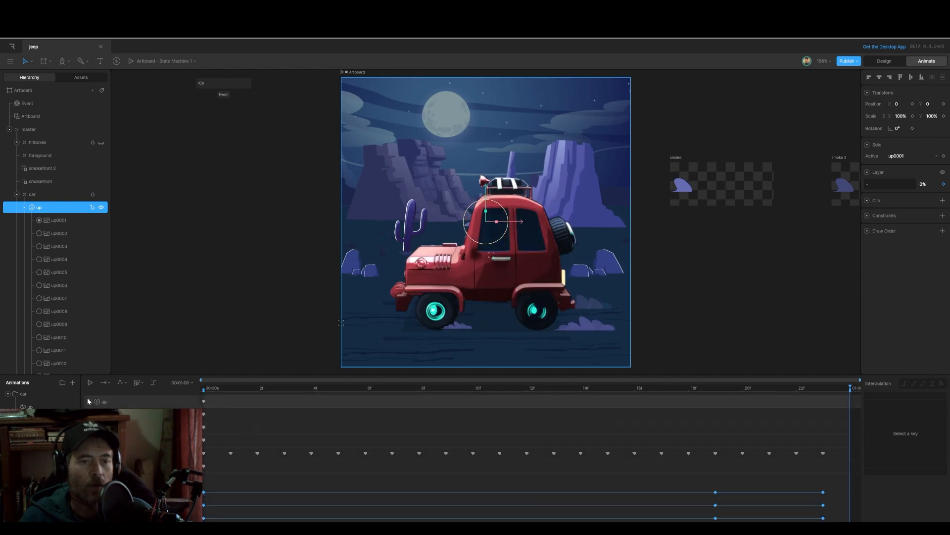
{"action": "left_click", "coordinate": [91, 383]}
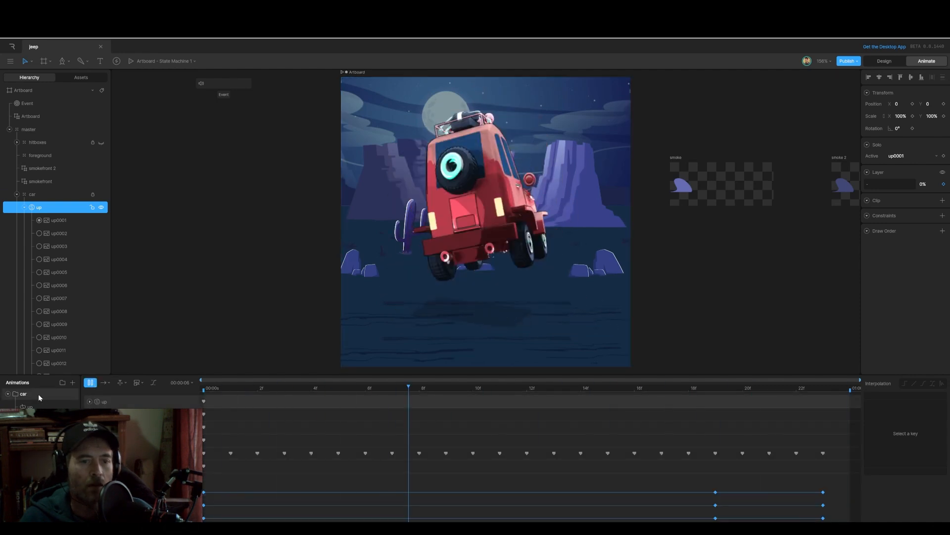
{"action": "left_click", "coordinate": [9, 394]}
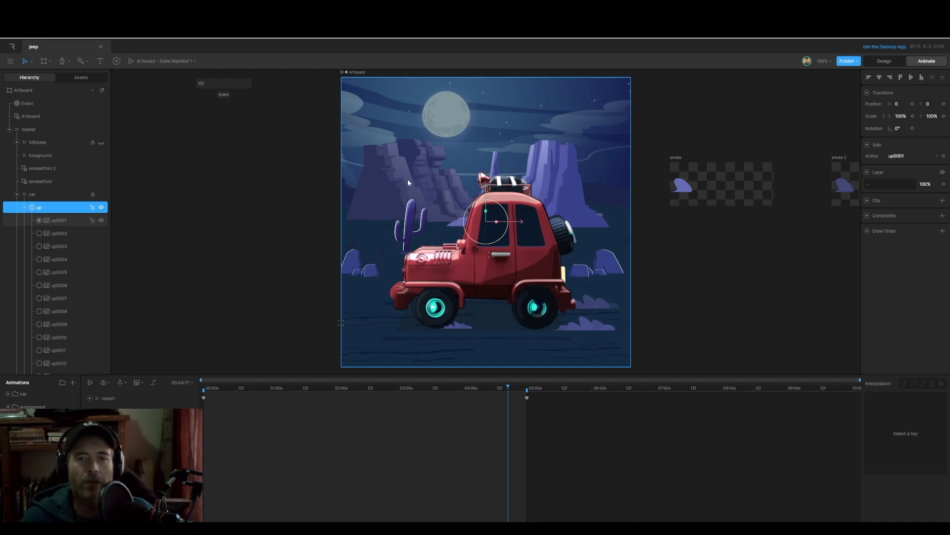
Scrub the rocks1 timeline from its start to examine how the background mountains move
{"action": "left_click_drag", "start_coordinate": [506, 388], "coordinate": [201, 396]}
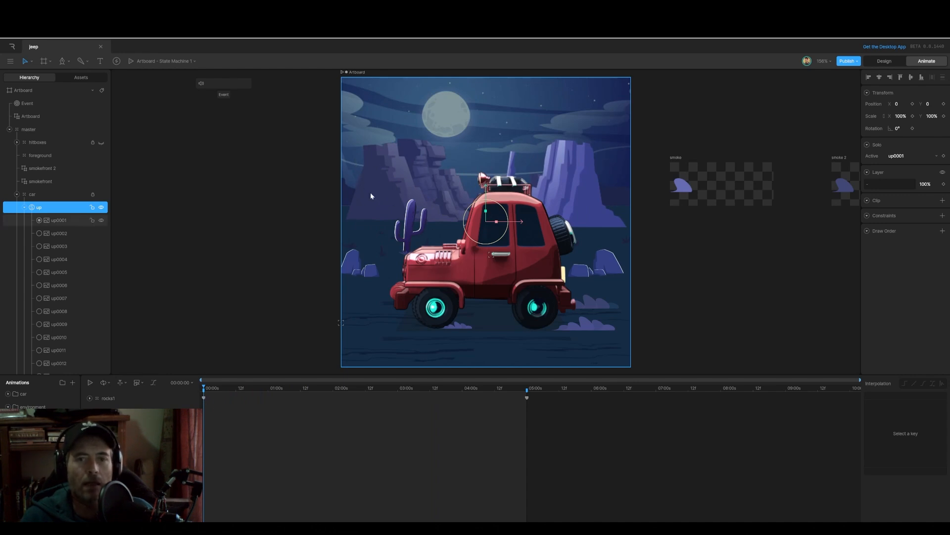
{"action": "mouse_move", "coordinate": [203, 387]}
{"action": "left_mouse_down"}
{"action": "mouse_move", "coordinate": [319, 388]}
{"action": "mouse_move", "coordinate": [204, 388]}
{"action": "left_mouse_up"}
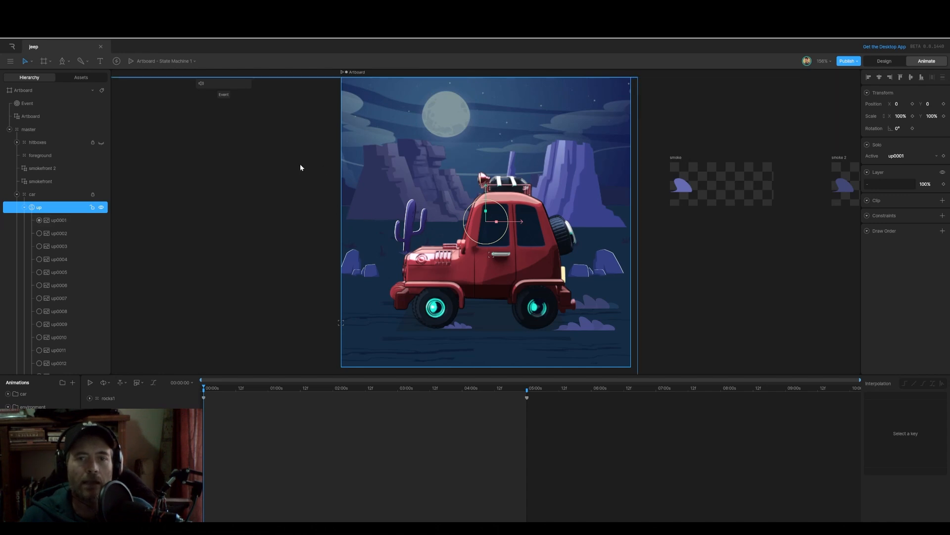
{"action": "left_click_drag", "start_coordinate": [205, 387], "coordinate": [387, 411]}
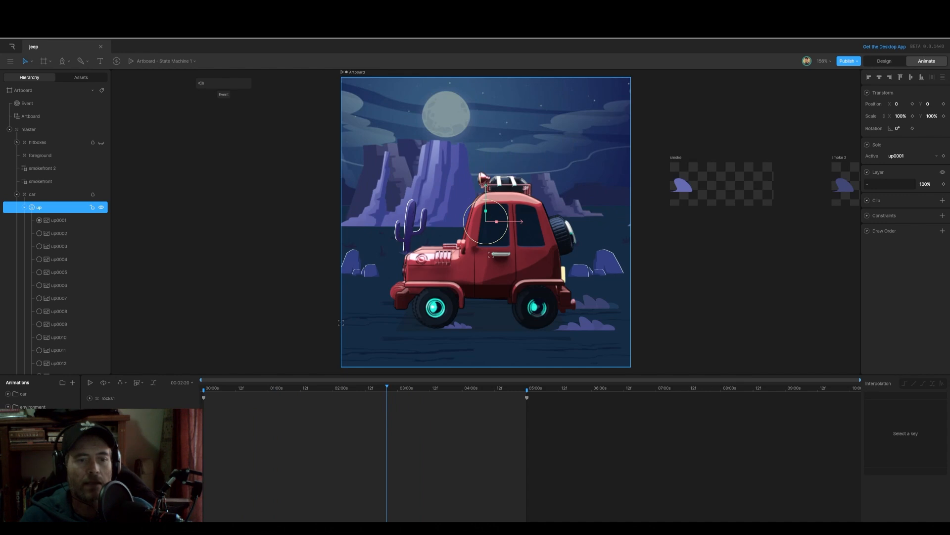
Open the rocks2 timeline and return its playhead to the start to examine the rocks' looping movement
{"action": "left_click", "coordinate": [35, 445]}
{"action": "left_click_drag", "start_coordinate": [374, 392], "coordinate": [204, 394]}
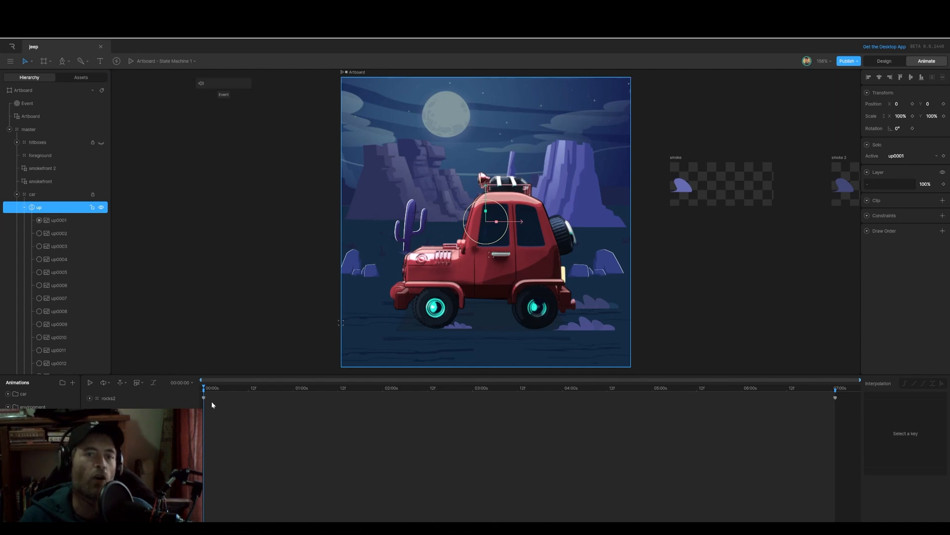
{"action": "left_click_drag", "start_coordinate": [205, 387], "coordinate": [205, 455]}
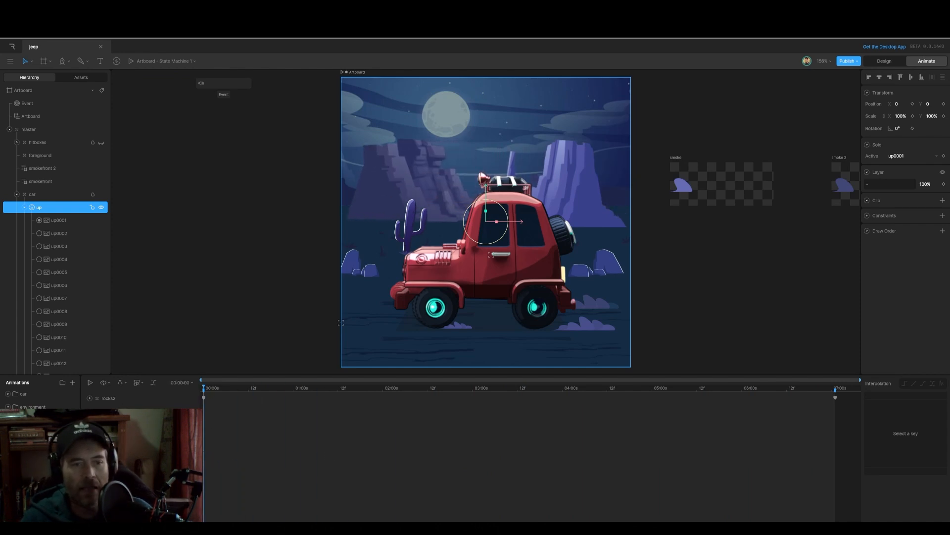
Open the ground1 and ground2 timelines in turn, and scrub ground2 to its end to examine the ground movement
{"action": "left_click", "coordinate": [35, 445]}
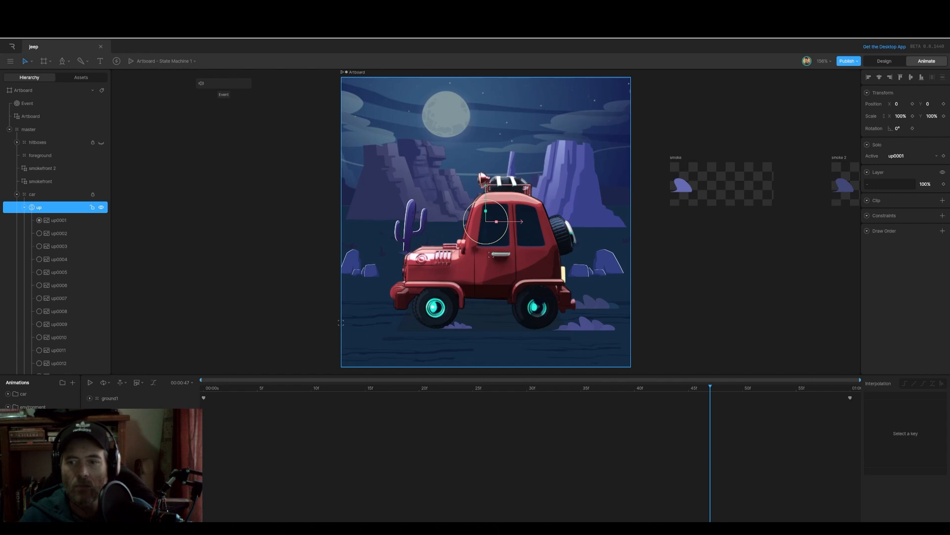
{"action": "left_click", "coordinate": [34, 446]}
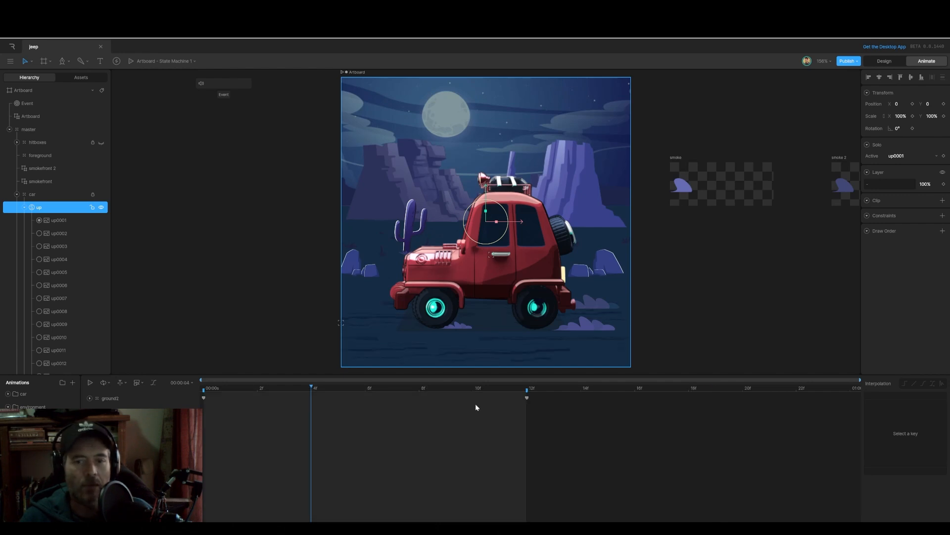
{"action": "left_click_drag", "start_coordinate": [311, 388], "coordinate": [522, 399]}
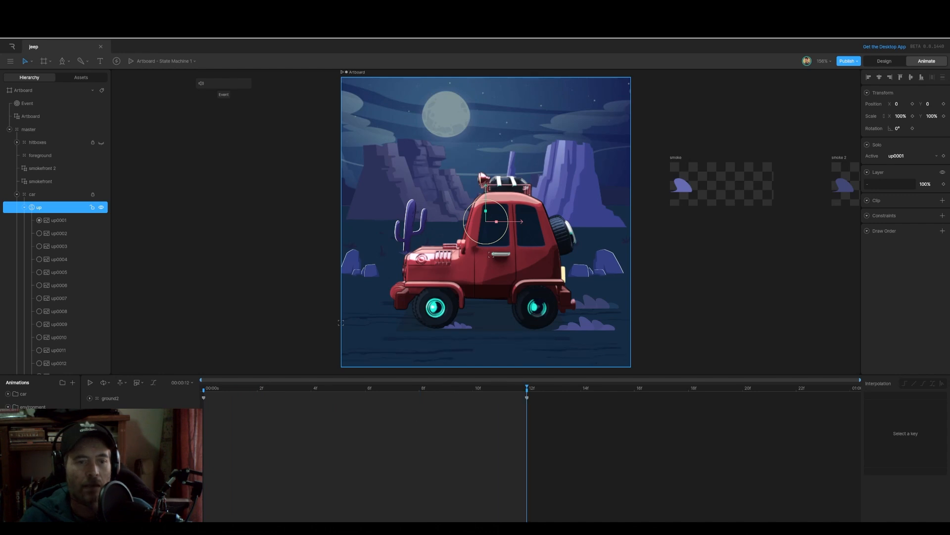
Scrub the smallrocks timeline towards its end to examine the rocks' movement, and open the mid-ground plants timeline
{"action": "left_click", "coordinate": [37, 433]}
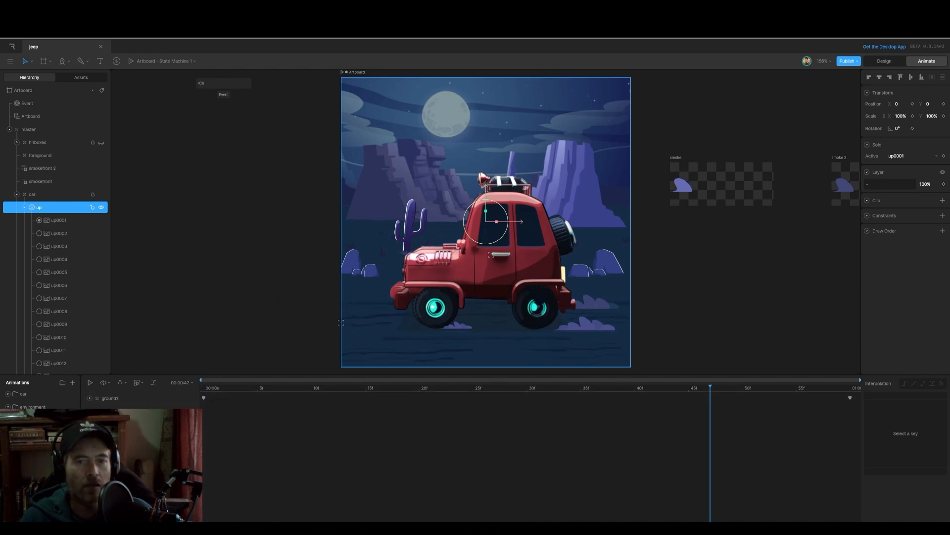
{"action": "left_click", "coordinate": [38, 445]}
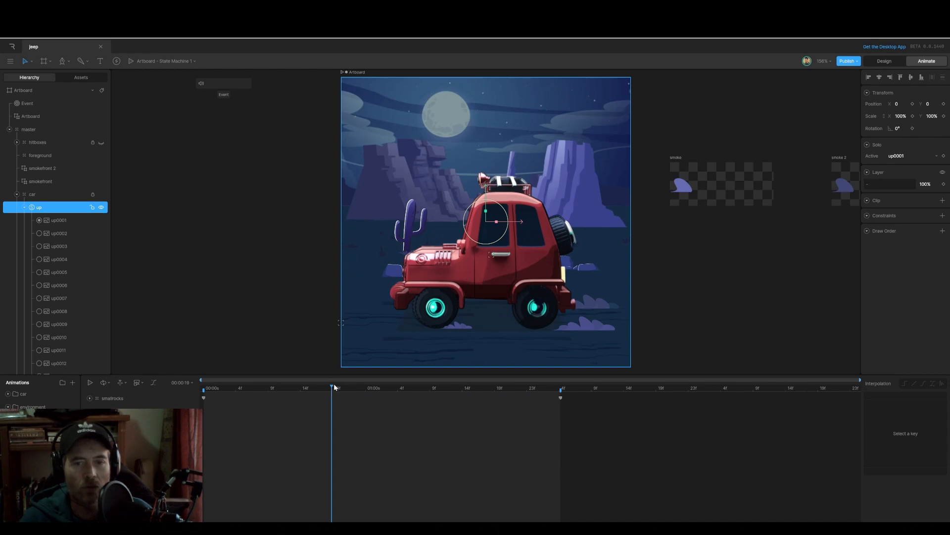
{"action": "left_click_drag", "start_coordinate": [334, 387], "coordinate": [540, 398]}
{"action": "left_click", "coordinate": [39, 445]}
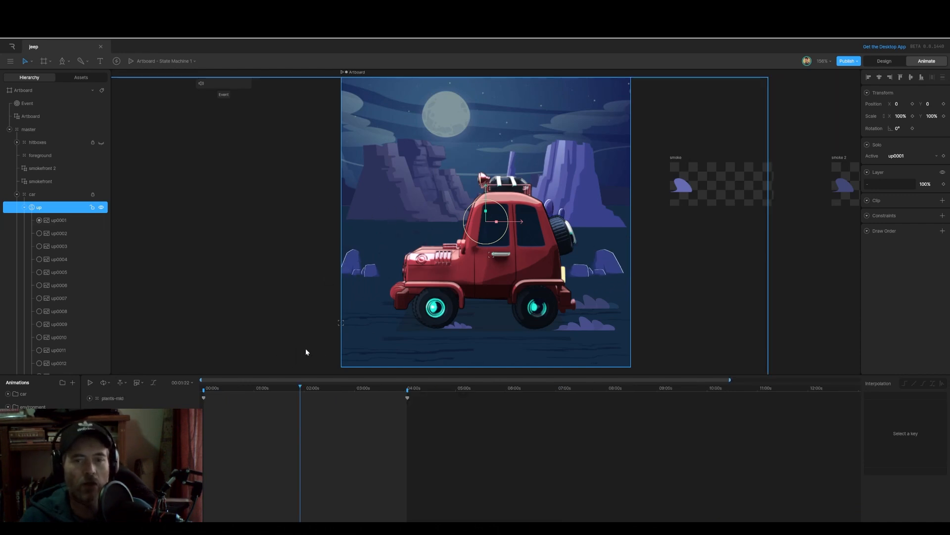
Review the main state machine's background, rocks, plants and ground1 layers, and briefly preview the whole scene
{"action": "left_click", "coordinate": [39, 495]}
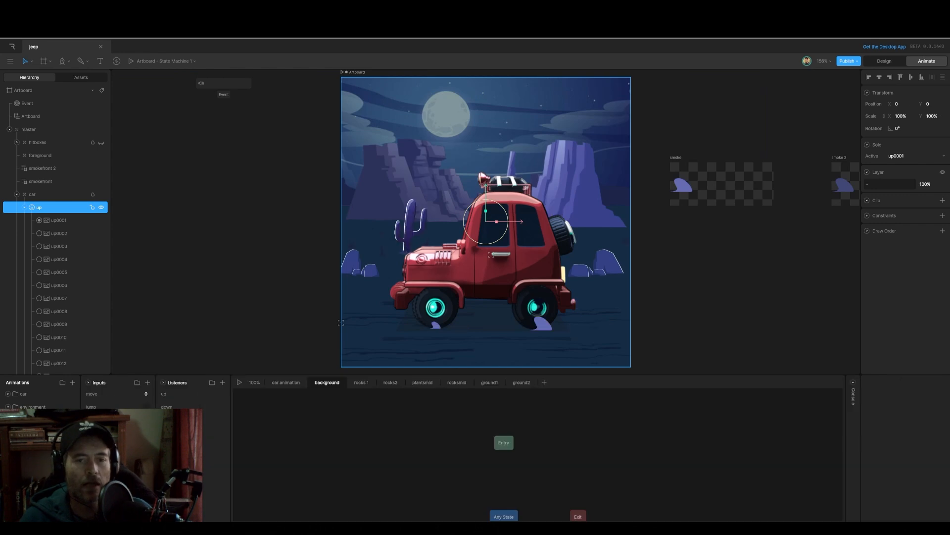
{"action": "left_click", "coordinate": [361, 382]}
{"action": "left_click", "coordinate": [395, 383]}
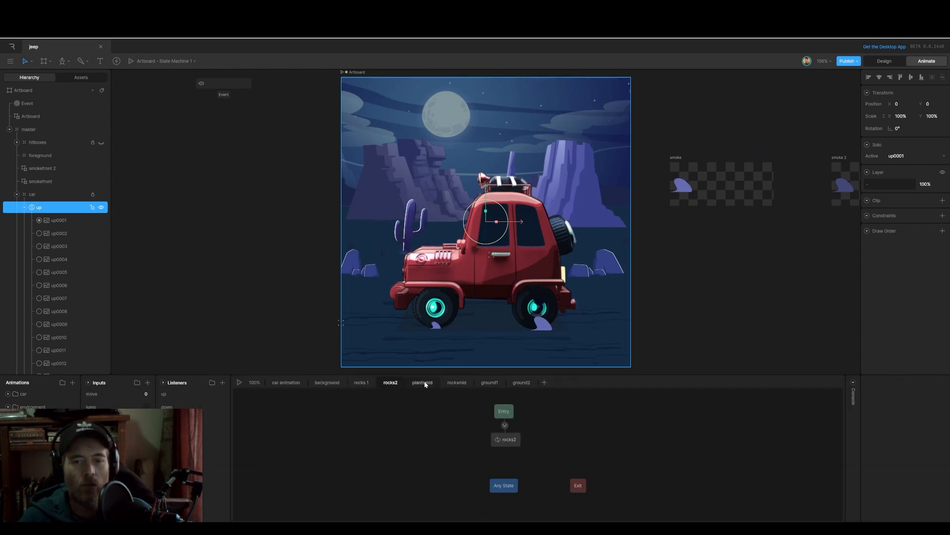
{"action": "left_click", "coordinate": [426, 383]}
{"action": "left_click", "coordinate": [458, 383]}
{"action": "left_click", "coordinate": [489, 383]}
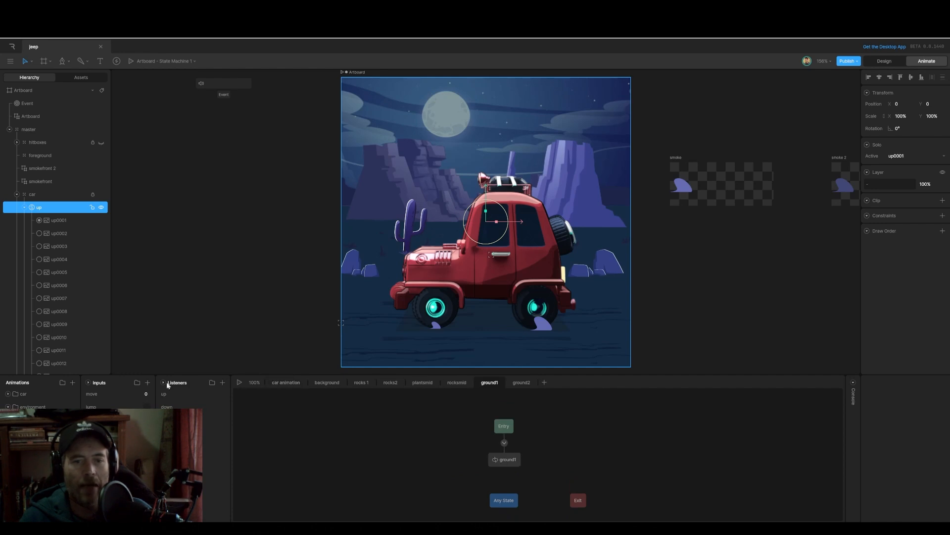
{"action": "left_click", "coordinate": [239, 382]}
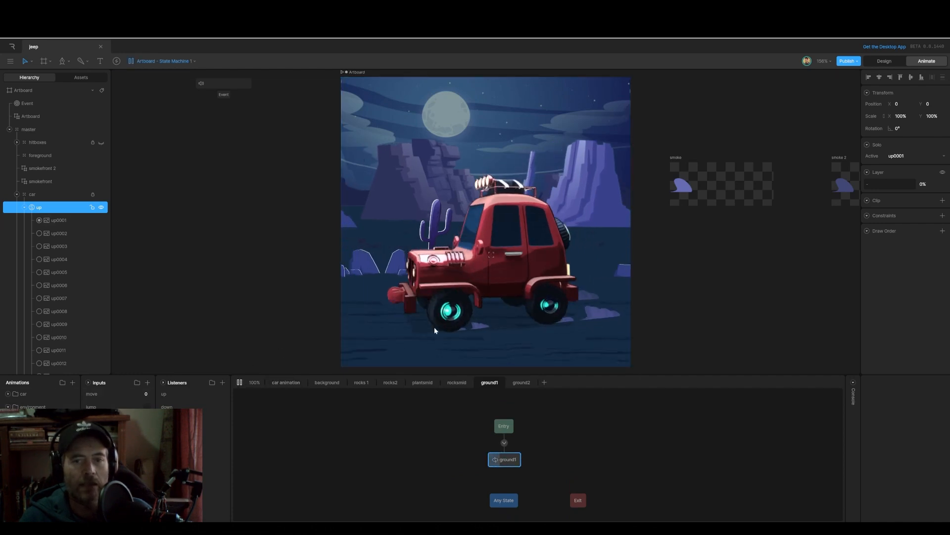
{"action": "left_click", "coordinate": [239, 382]}
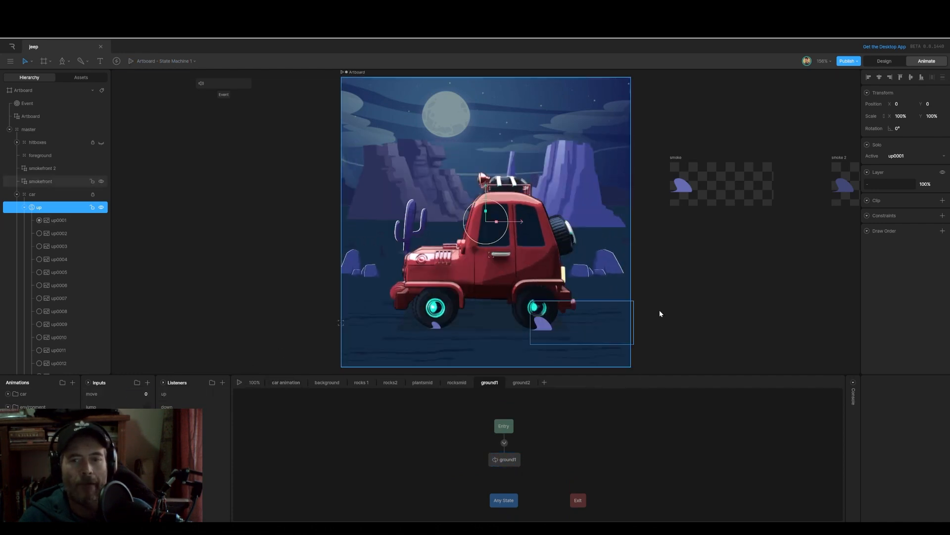
Preview Timeline 1 of the smoke artboard and open that artboard's State Machine 1 to examine its states
{"action": "left_click", "coordinate": [685, 158]}
{"action": "left_click", "coordinate": [90, 383]}
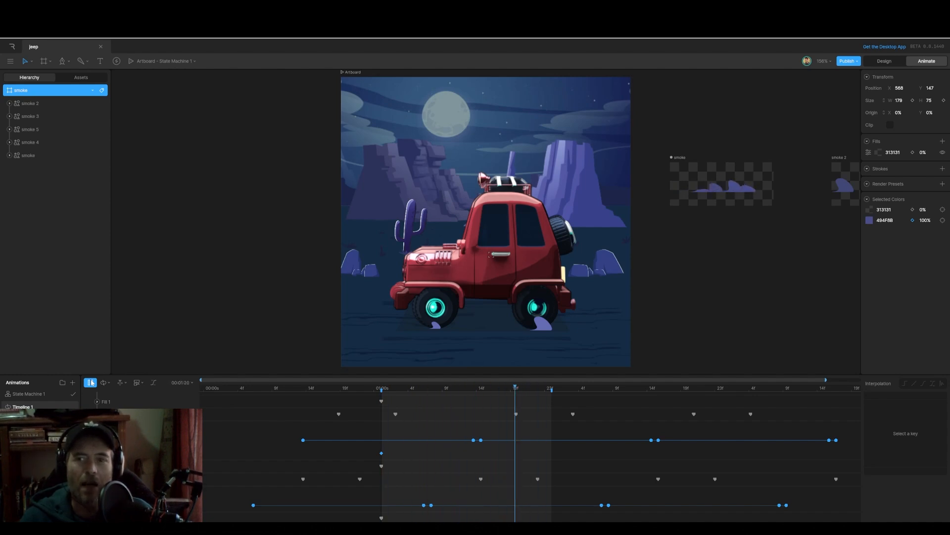
{"action": "left_click", "coordinate": [92, 382]}
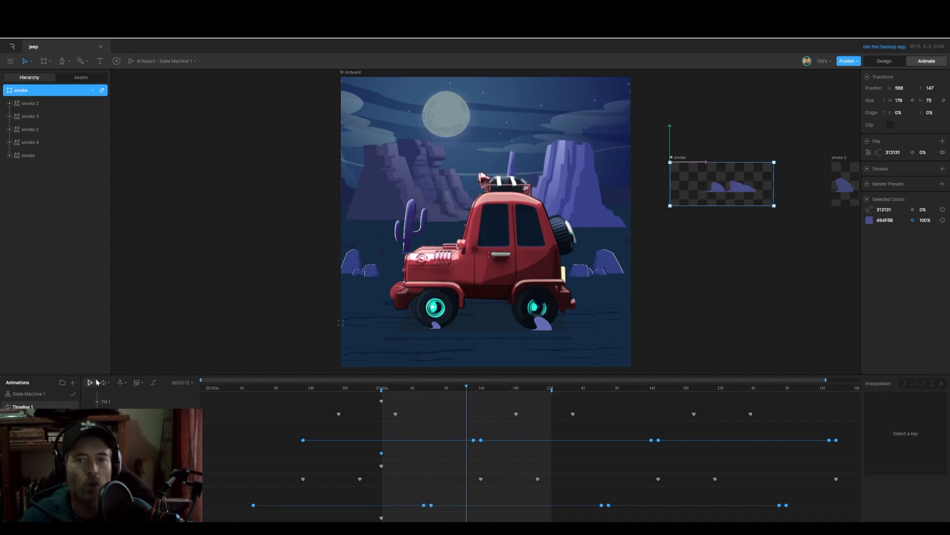
{"action": "left_click", "coordinate": [683, 322]}
{"action": "left_click", "coordinate": [29, 393]}
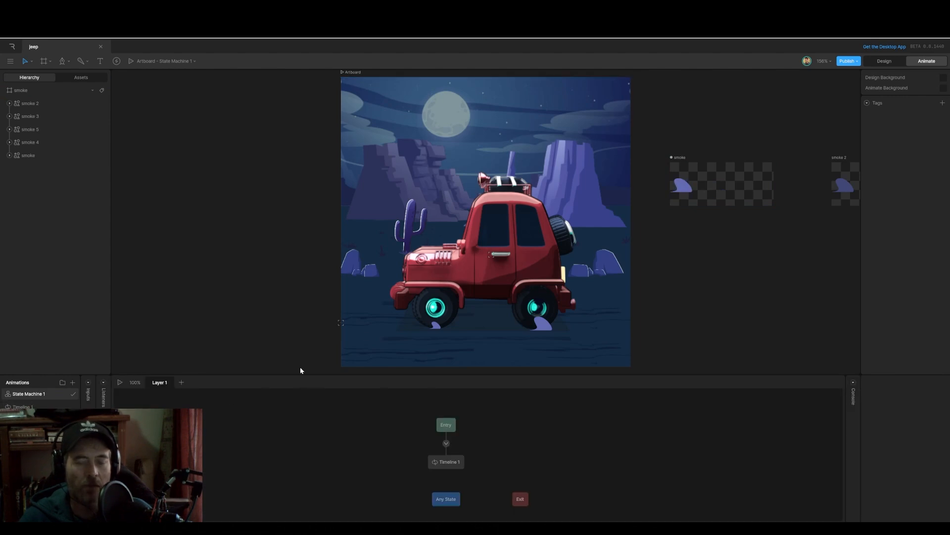
Open the main artboard's car animation layer with more room for the graph, and shift the Entry state to sit above idle
{"action": "left_click", "coordinate": [351, 71]}
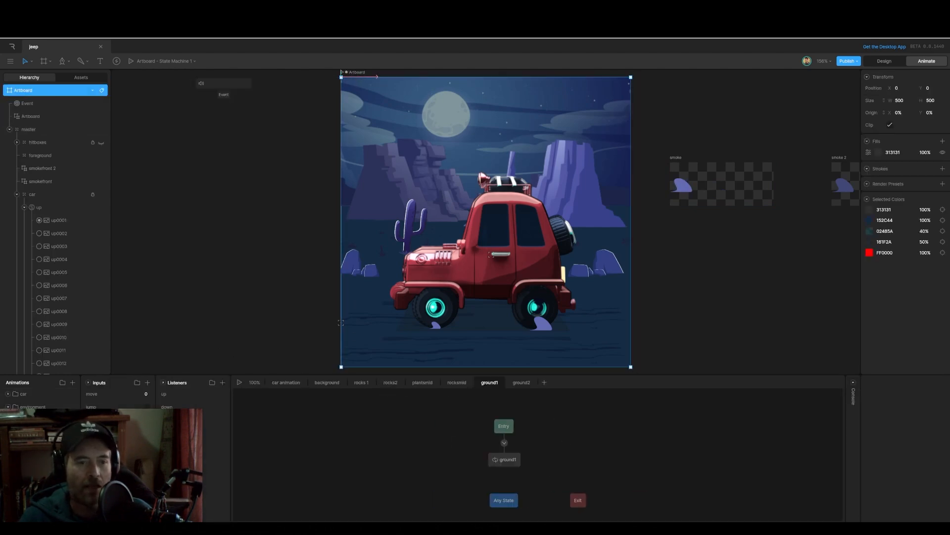
{"action": "left_click", "coordinate": [289, 384]}
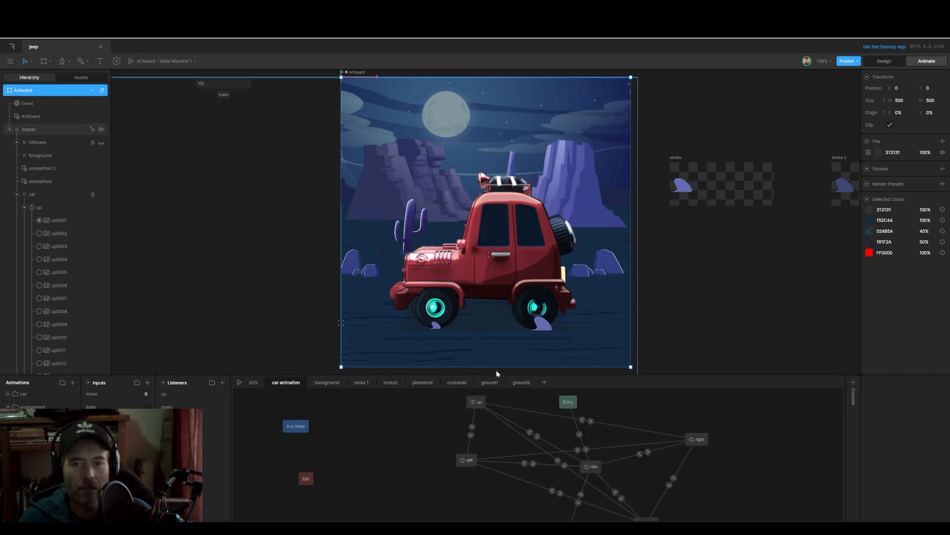
{"action": "left_click_drag", "start_coordinate": [496, 375], "coordinate": [505, 348]}
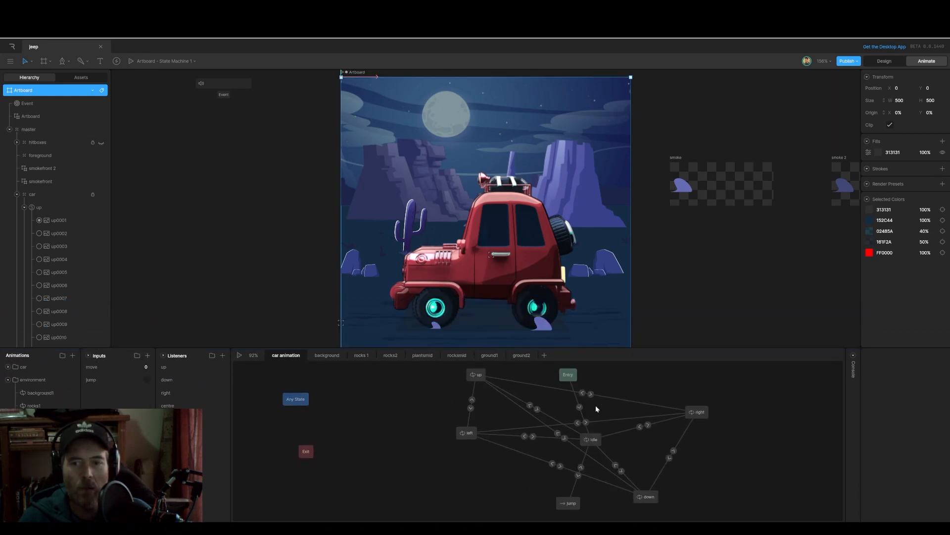
{"action": "left_click_drag", "start_coordinate": [575, 381], "coordinate": [593, 382]}
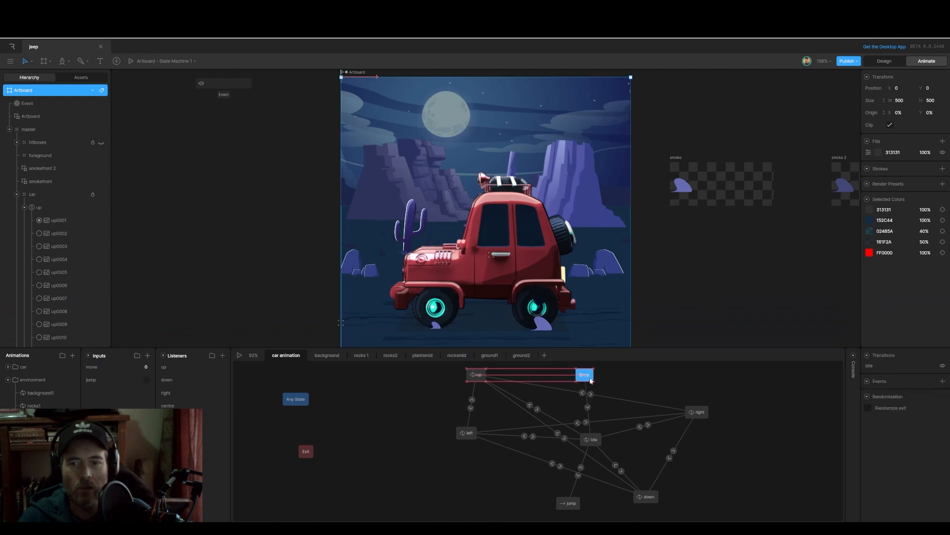
{"action": "left_click", "coordinate": [589, 441]}
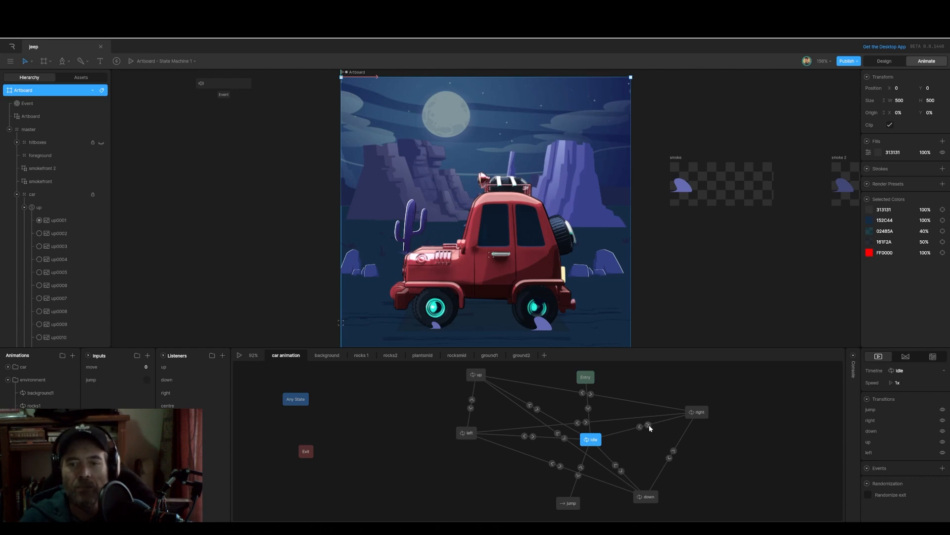
Expand the hitboxes group and briefly show, then hide again, the down, up and centre hitboxes to examine their areas
{"action": "left_click", "coordinate": [34, 143]}
{"action": "left_click", "coordinate": [17, 142]}
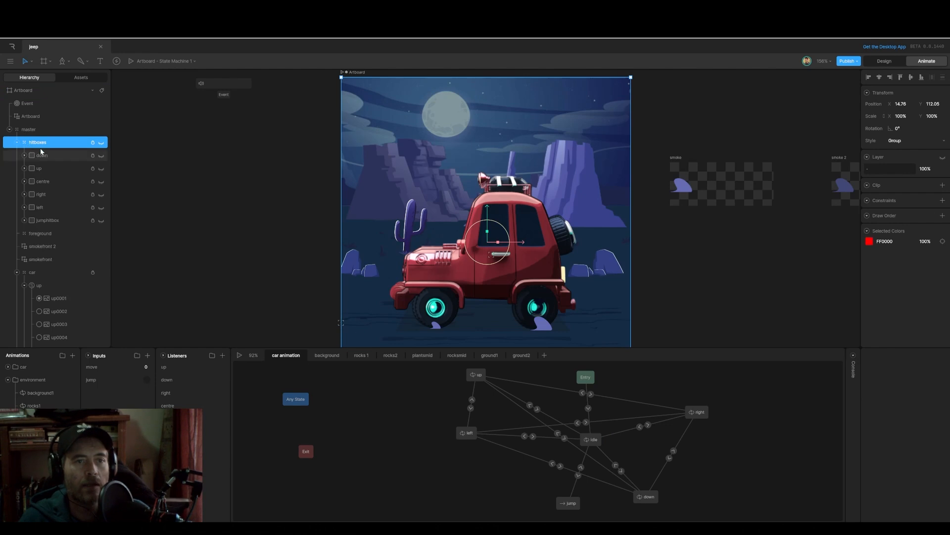
{"action": "left_click", "coordinate": [101, 156]}
{"action": "left_click", "coordinate": [101, 157]}
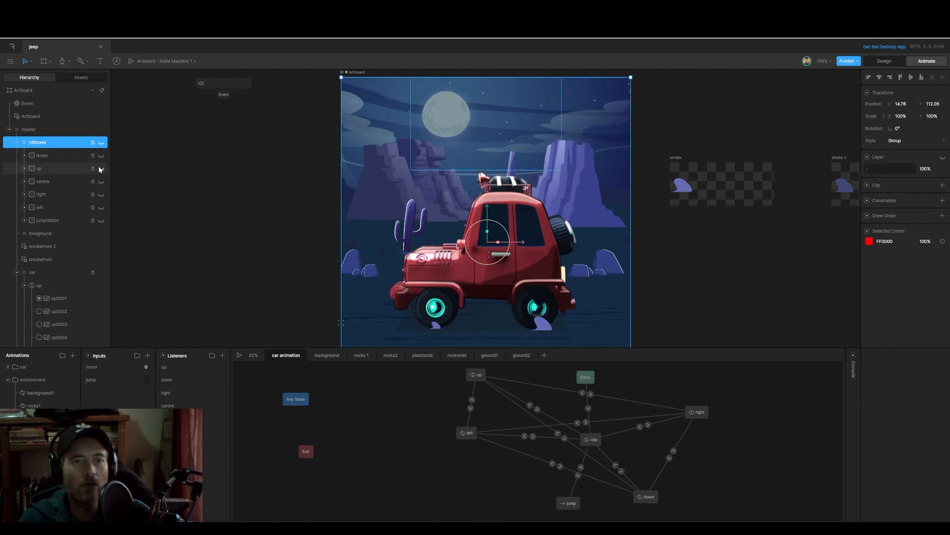
{"action": "left_click", "coordinate": [100, 168]}
{"action": "left_click", "coordinate": [101, 169]}
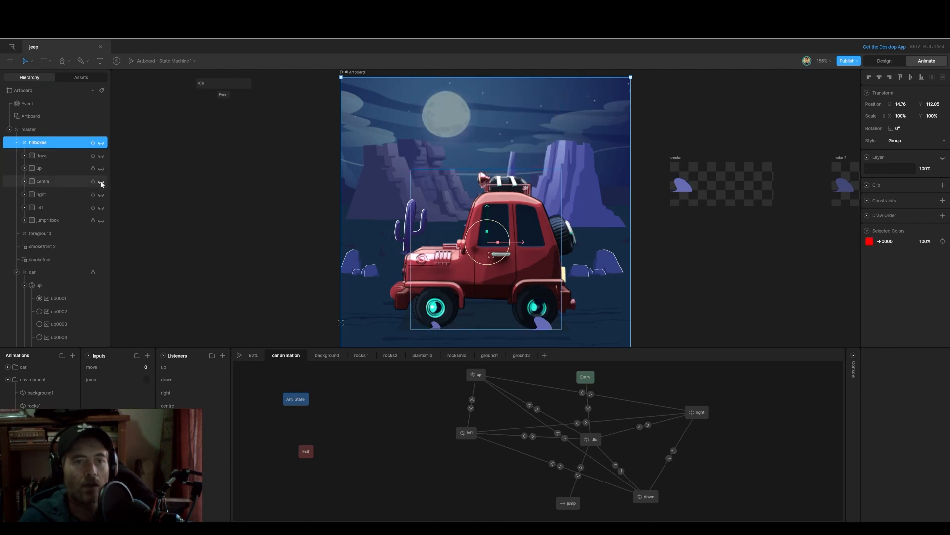
{"action": "left_click", "coordinate": [101, 181]}
{"action": "left_click", "coordinate": [101, 181]}
Briefly show and hide again the right, left and jump hitboxes to examine which areas they cover
{"action": "left_click", "coordinate": [101, 194]}
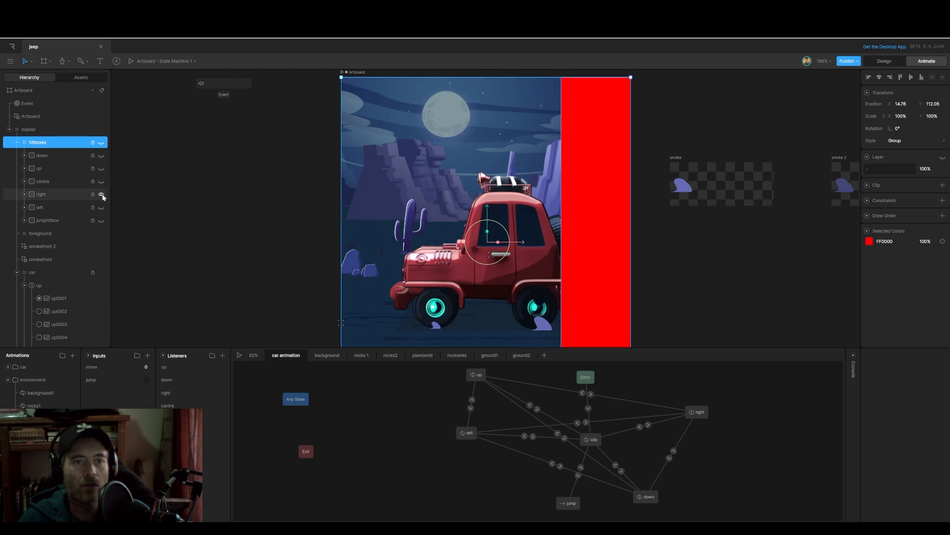
{"action": "left_click", "coordinate": [101, 194]}
{"action": "left_click", "coordinate": [101, 207]}
{"action": "left_click", "coordinate": [101, 207]}
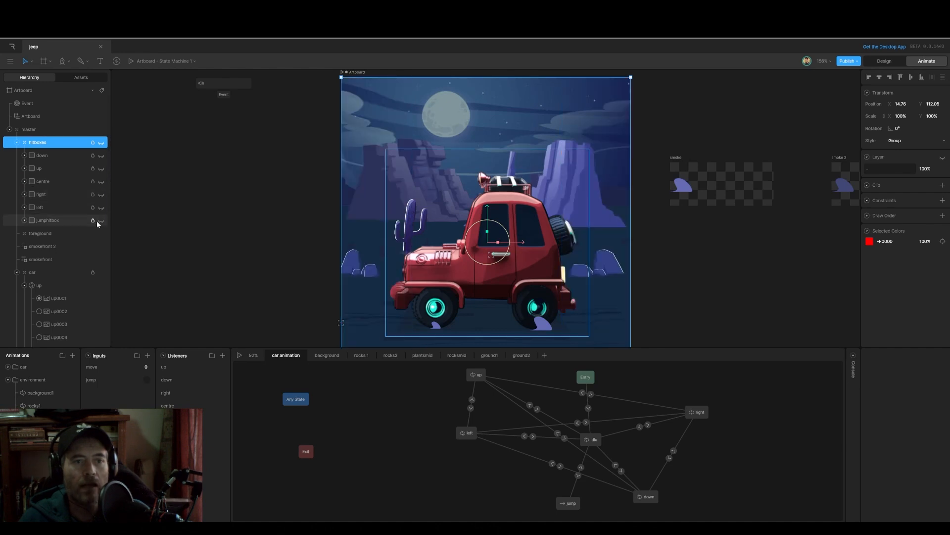
{"action": "left_click", "coordinate": [101, 221]}
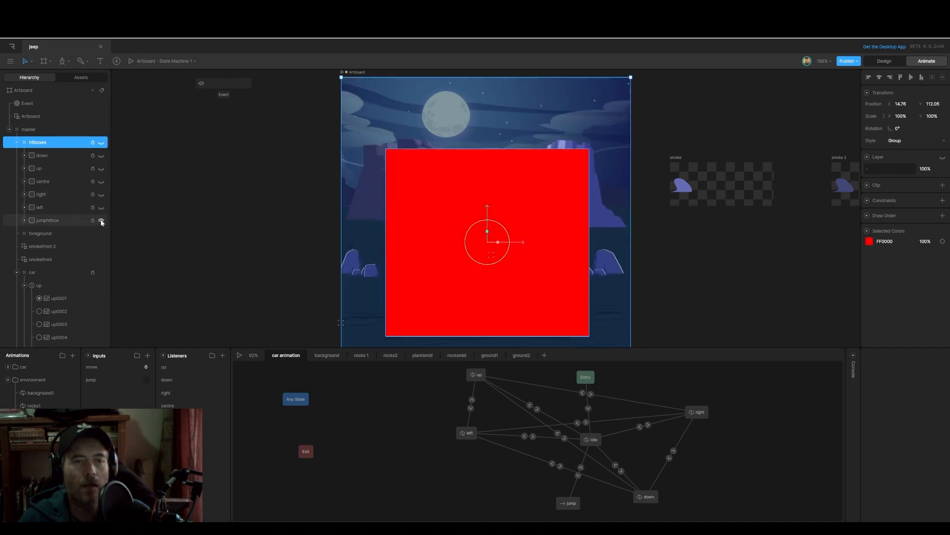
{"action": "left_click", "coordinate": [101, 221]}
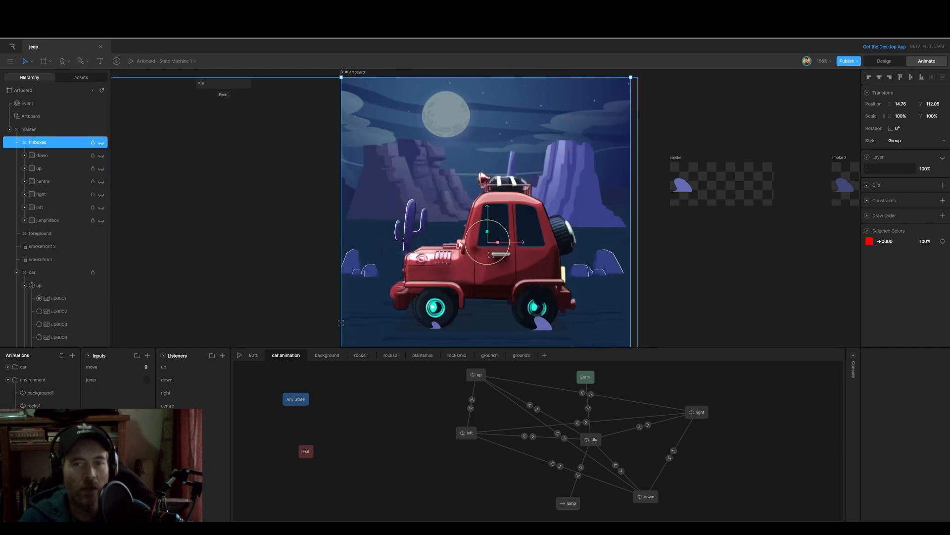
Inspect the idle and right states and the conditions on the idle-to-right and idle-to-jump transitions
{"action": "left_click", "coordinate": [596, 441]}
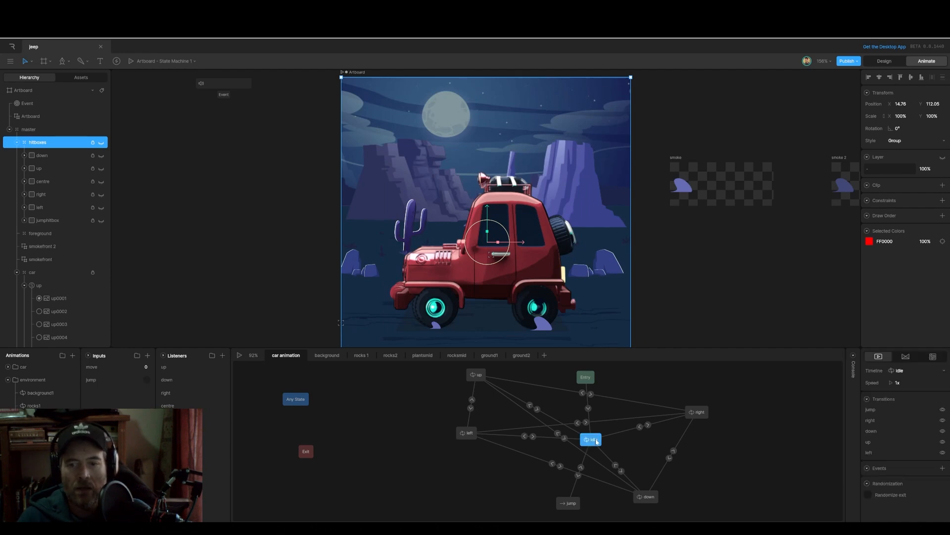
{"action": "left_click", "coordinate": [649, 425]}
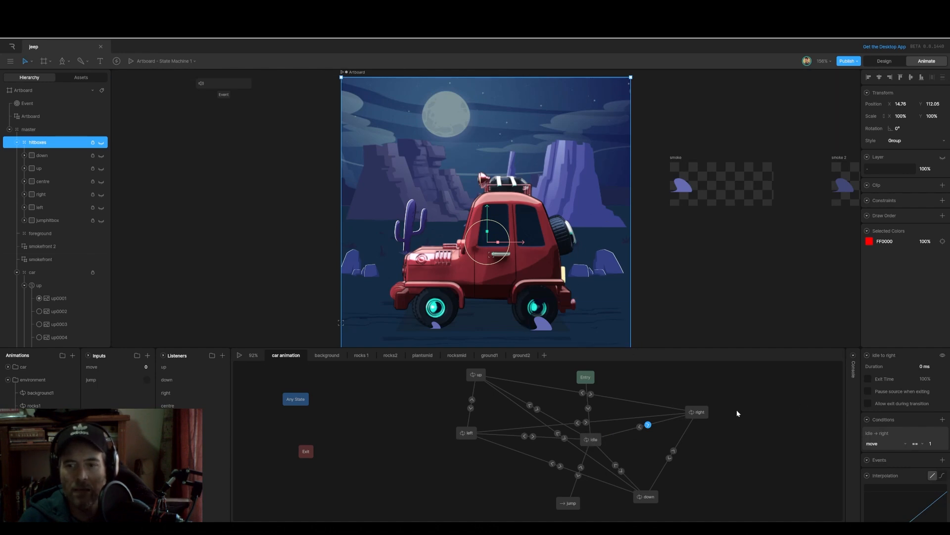
{"action": "left_click", "coordinate": [698, 412]}
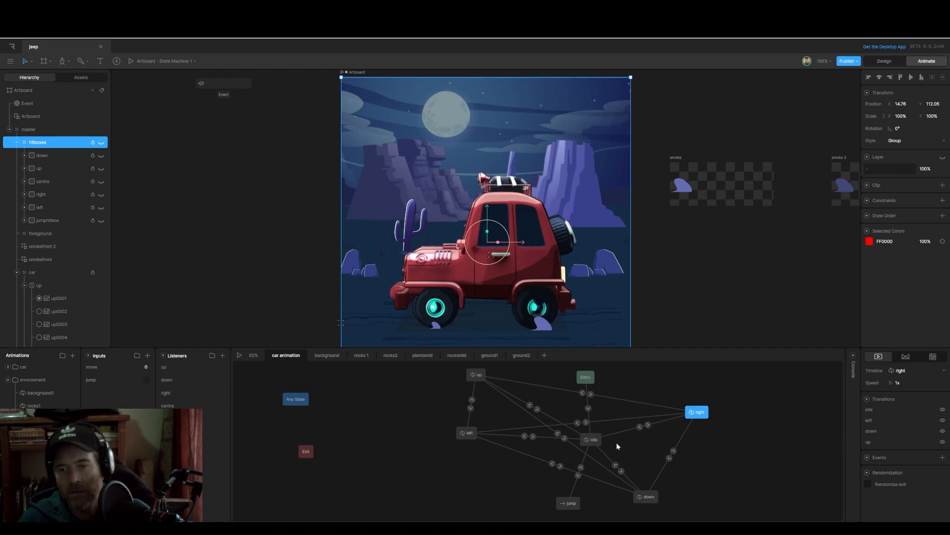
{"action": "left_click", "coordinate": [591, 443]}
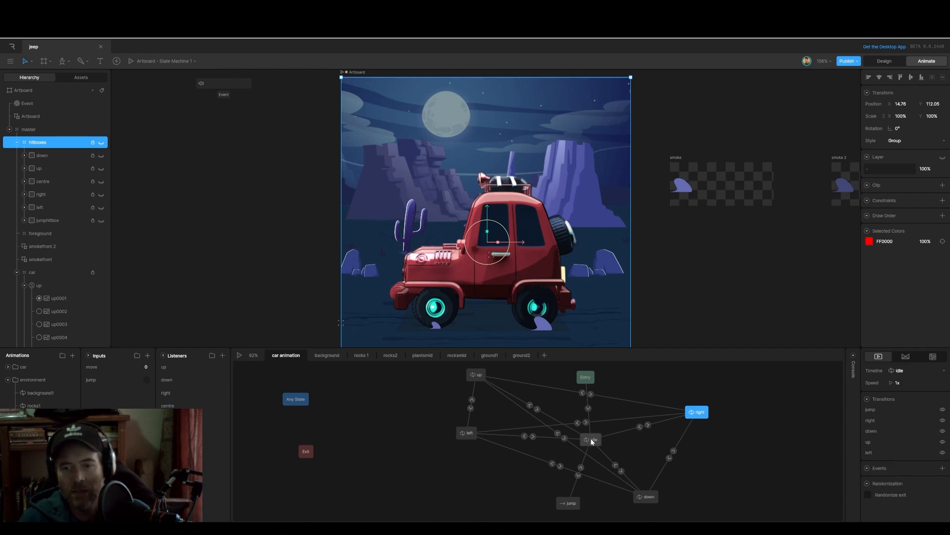
{"action": "left_click", "coordinate": [577, 476]}
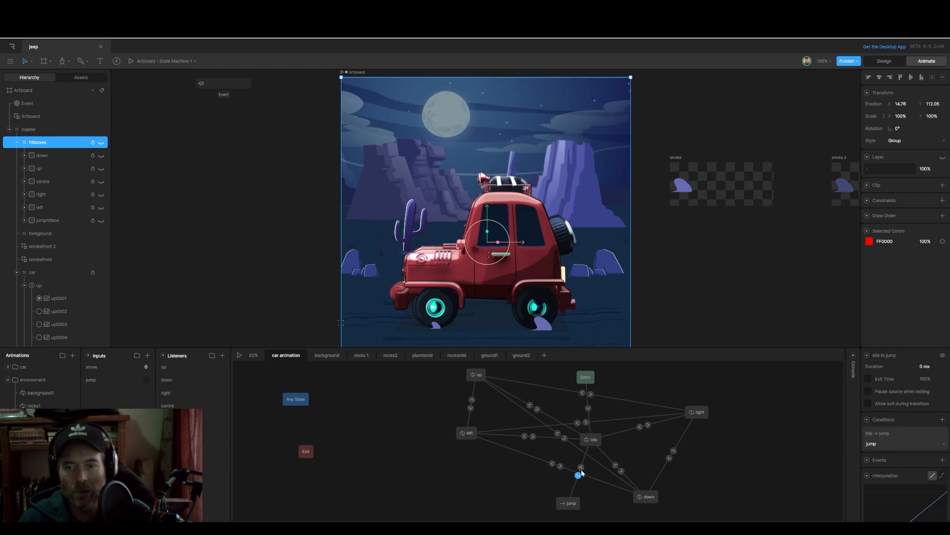